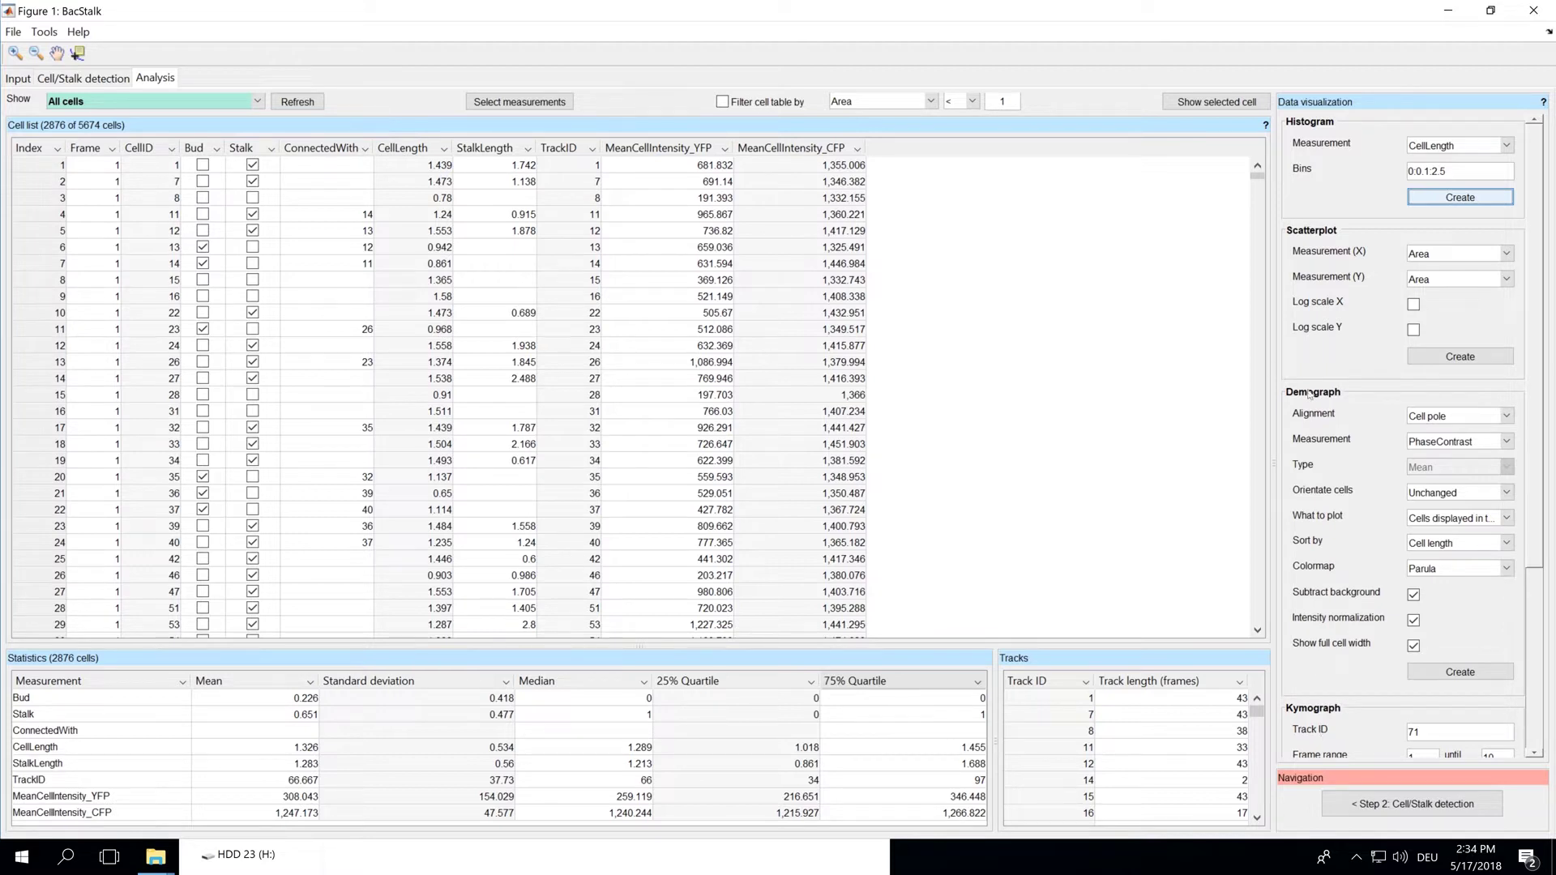
Create the CellLength histogram with bins 0:0.1:2.5 and move its Counts label slightly farther from the axis
left_click(1436, 195)
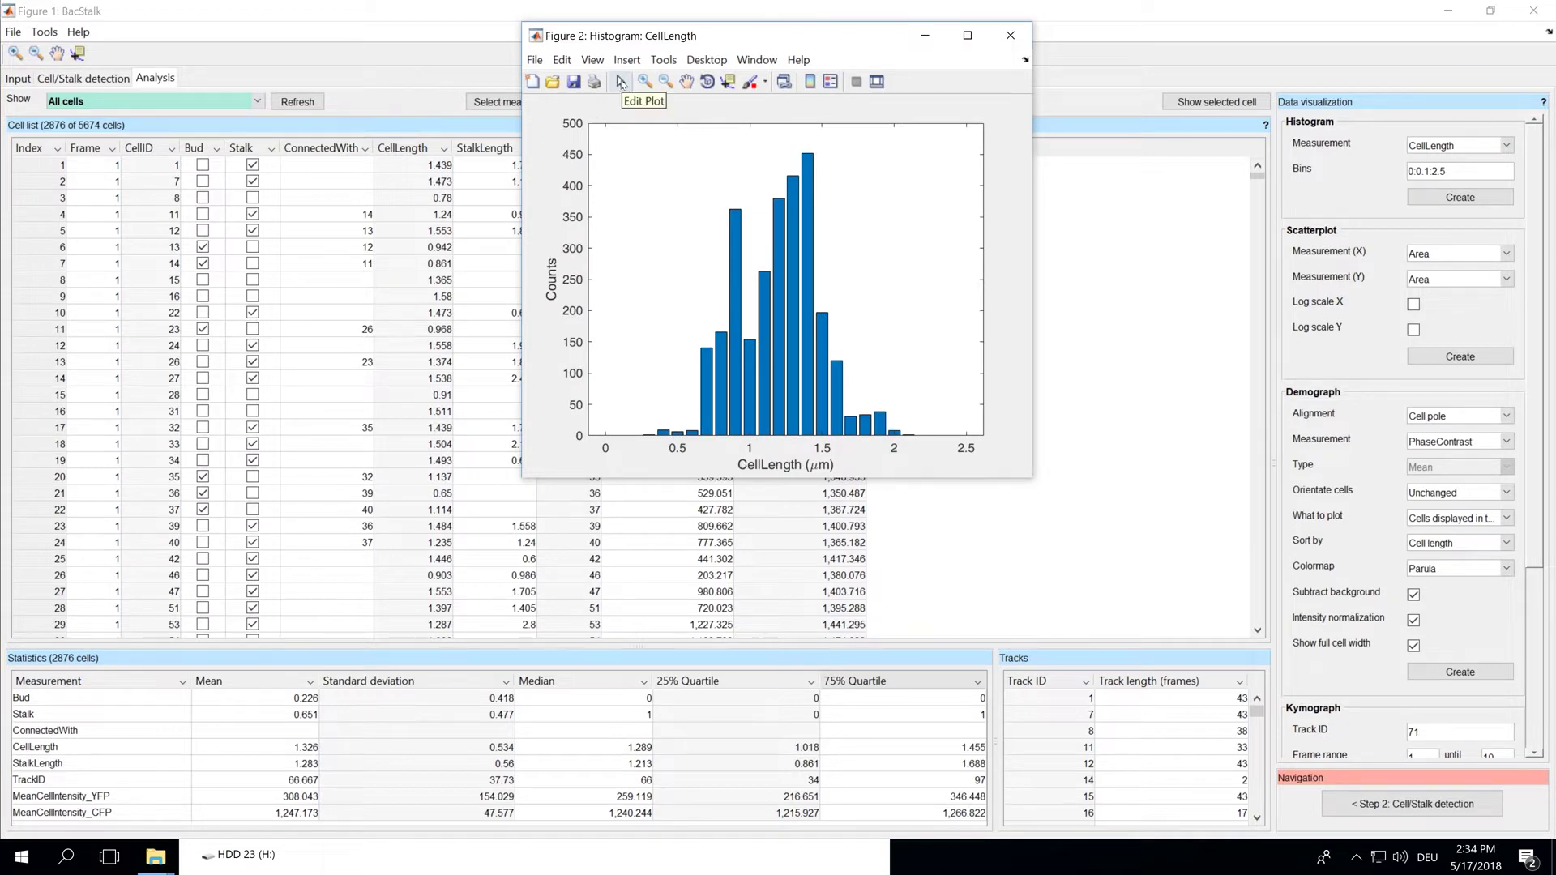
left_click(621, 81)
left_click(551, 293)
left_click_drag(551, 293, 543, 293)
Insert a space in the histogram's X-axis label so it reads "Cell Length (\mum)"
double_click(788, 467)
left_click(761, 464)
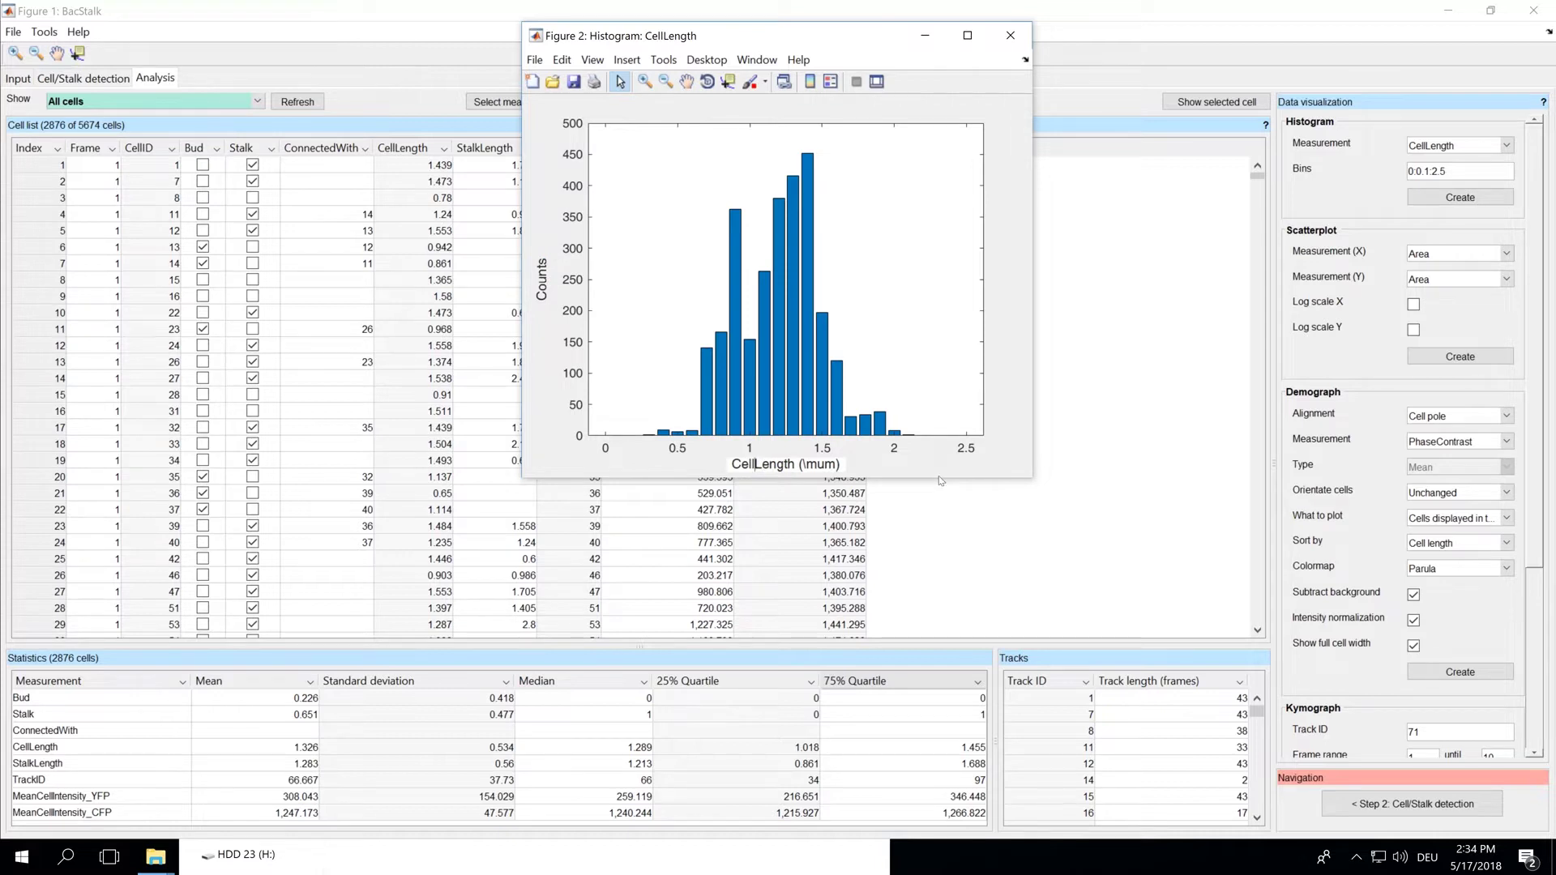
left_click(868, 431)
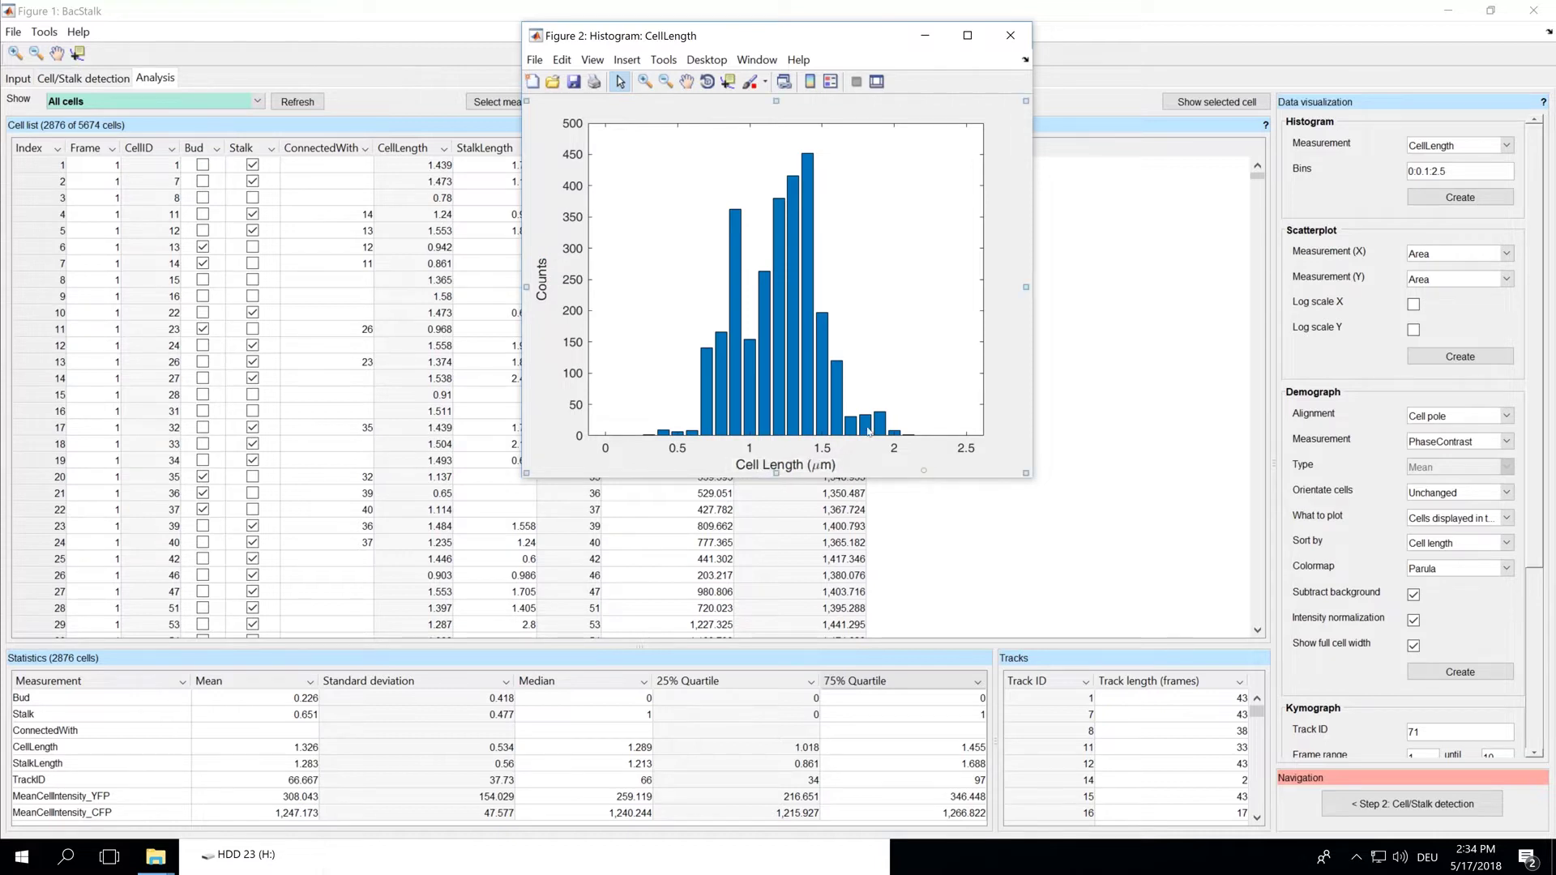
Colour the histogram bars red and reduce their bar width to 0.6
left_click(793, 415)
double_click(793, 415)
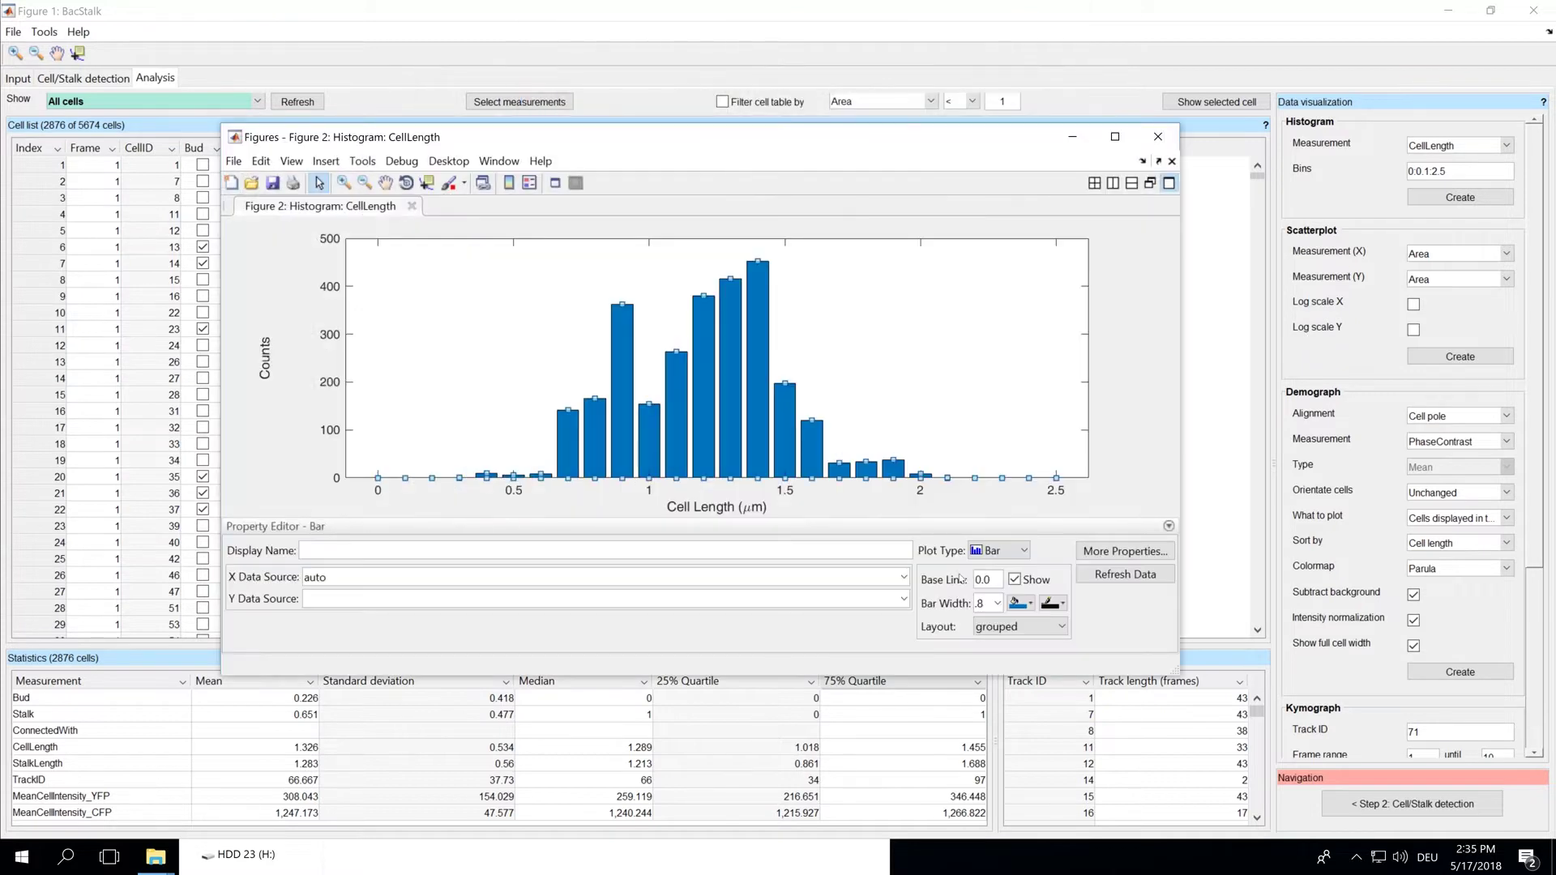
left_click(1025, 607)
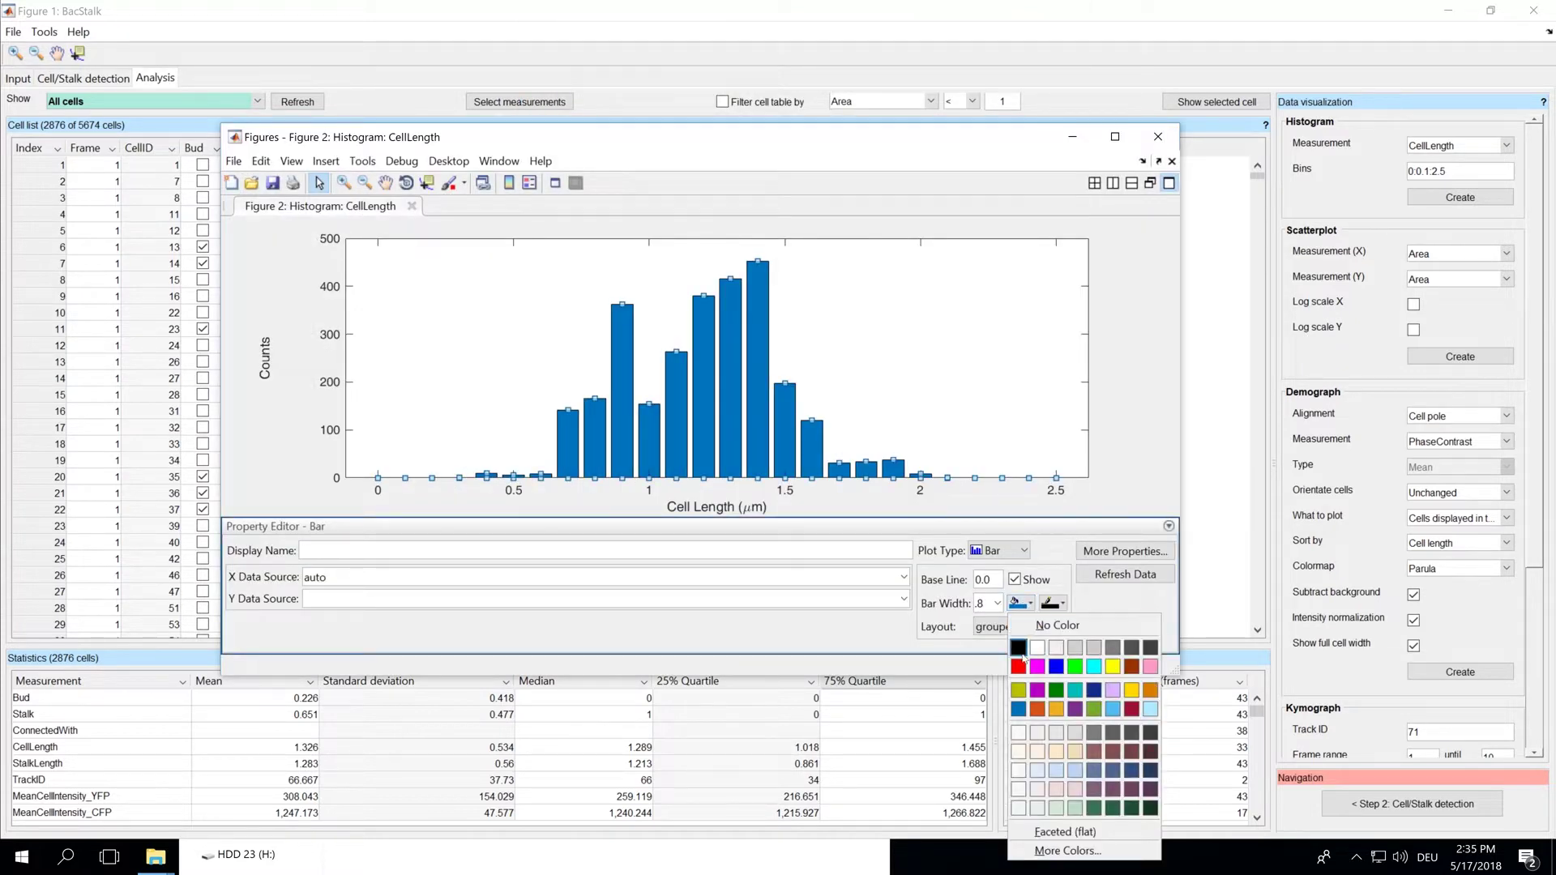
left_click(1020, 666)
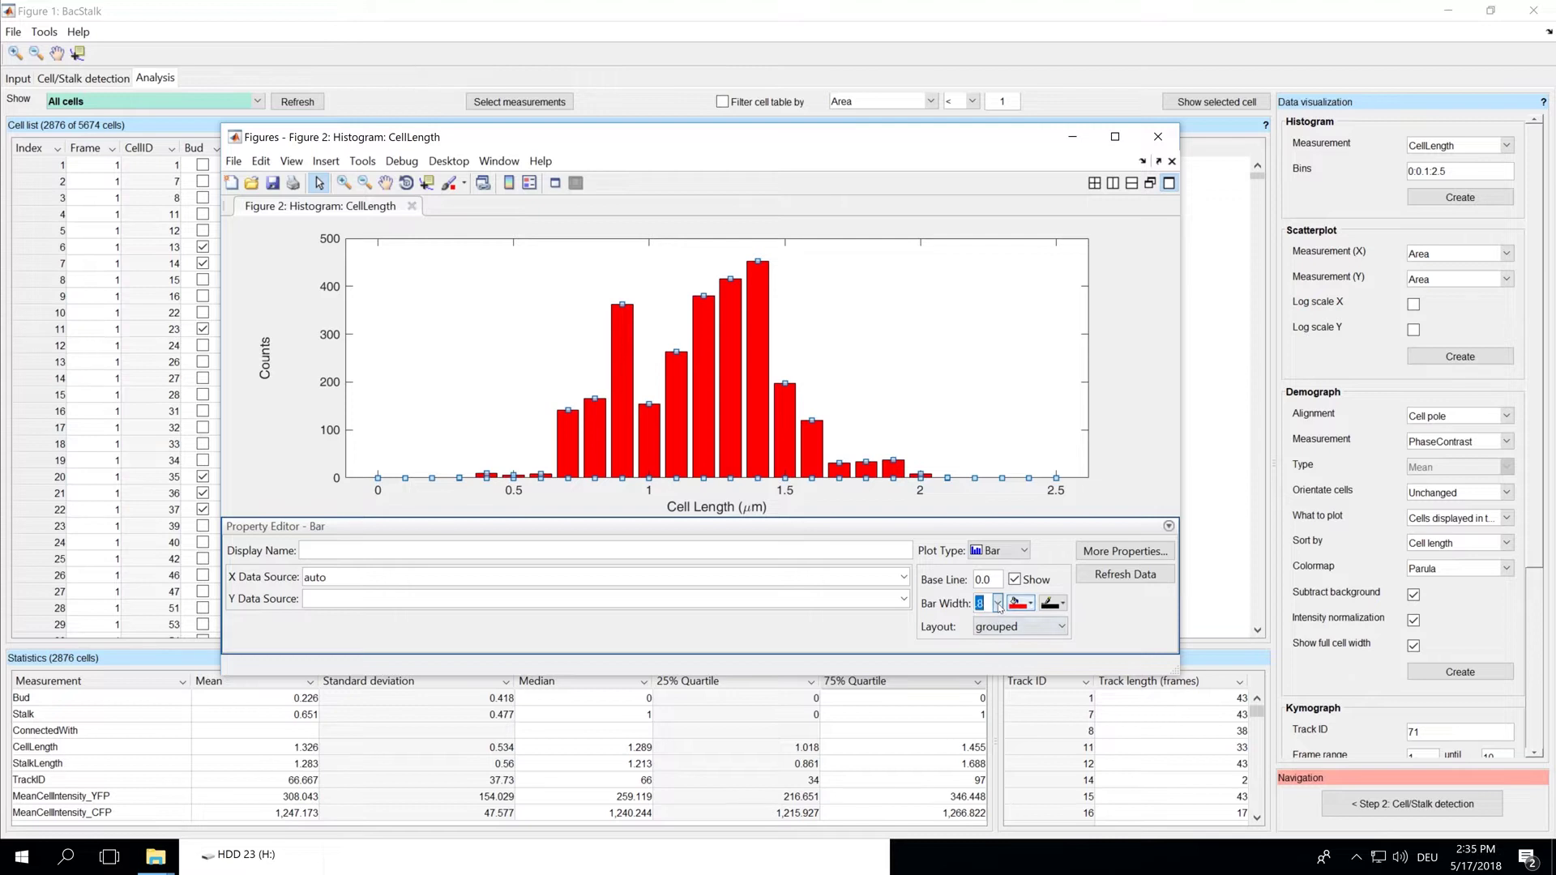
left_click(997, 604)
left_click(1000, 658)
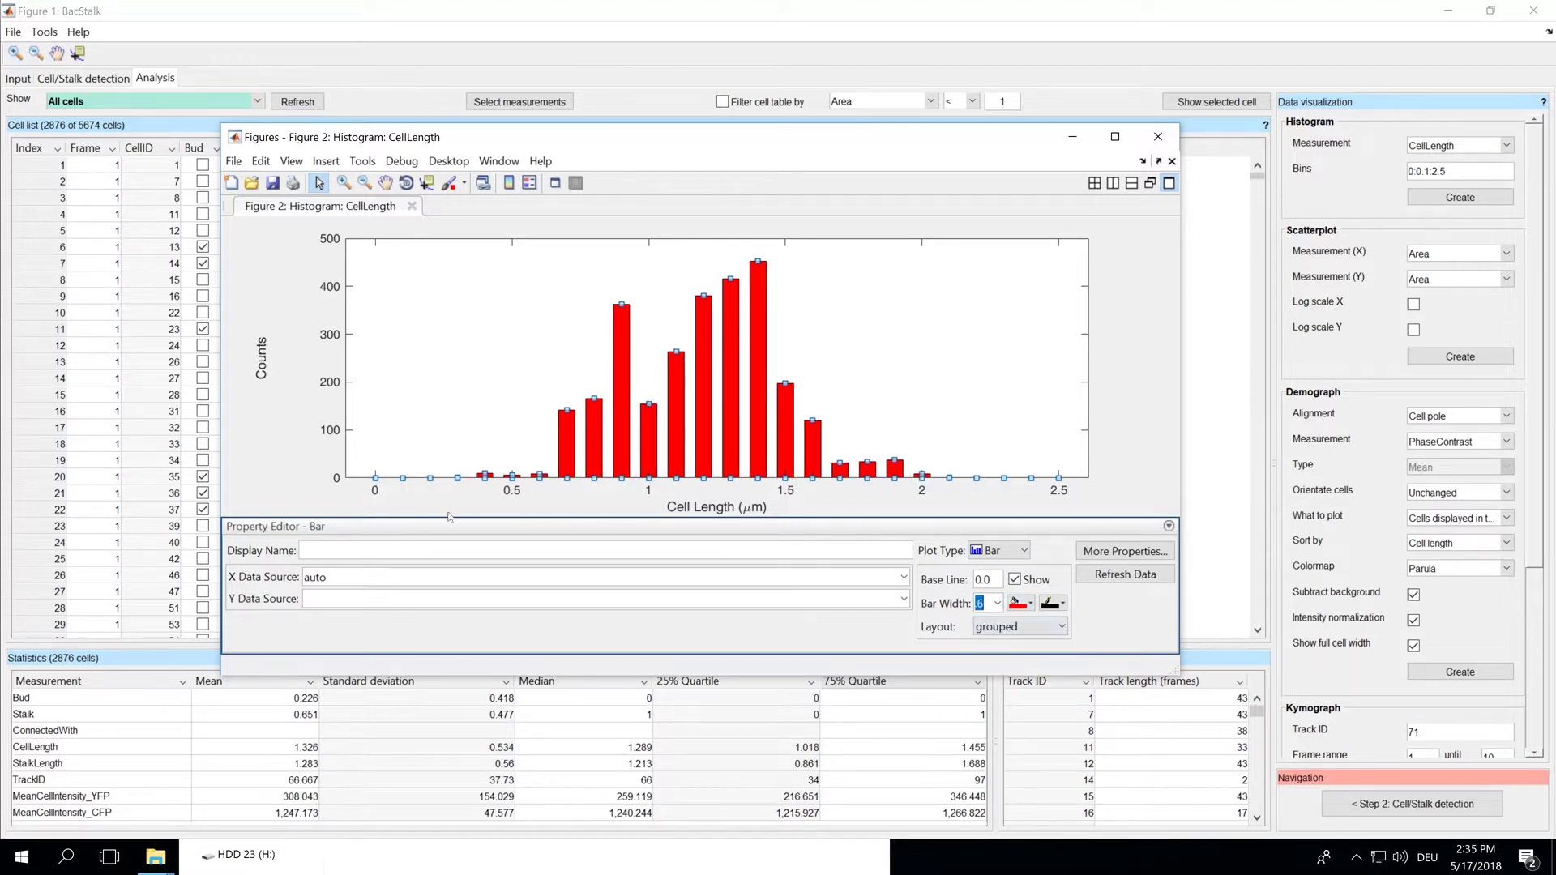
Set the upper Y limit of the histogram axes to 600
left_click(329, 436)
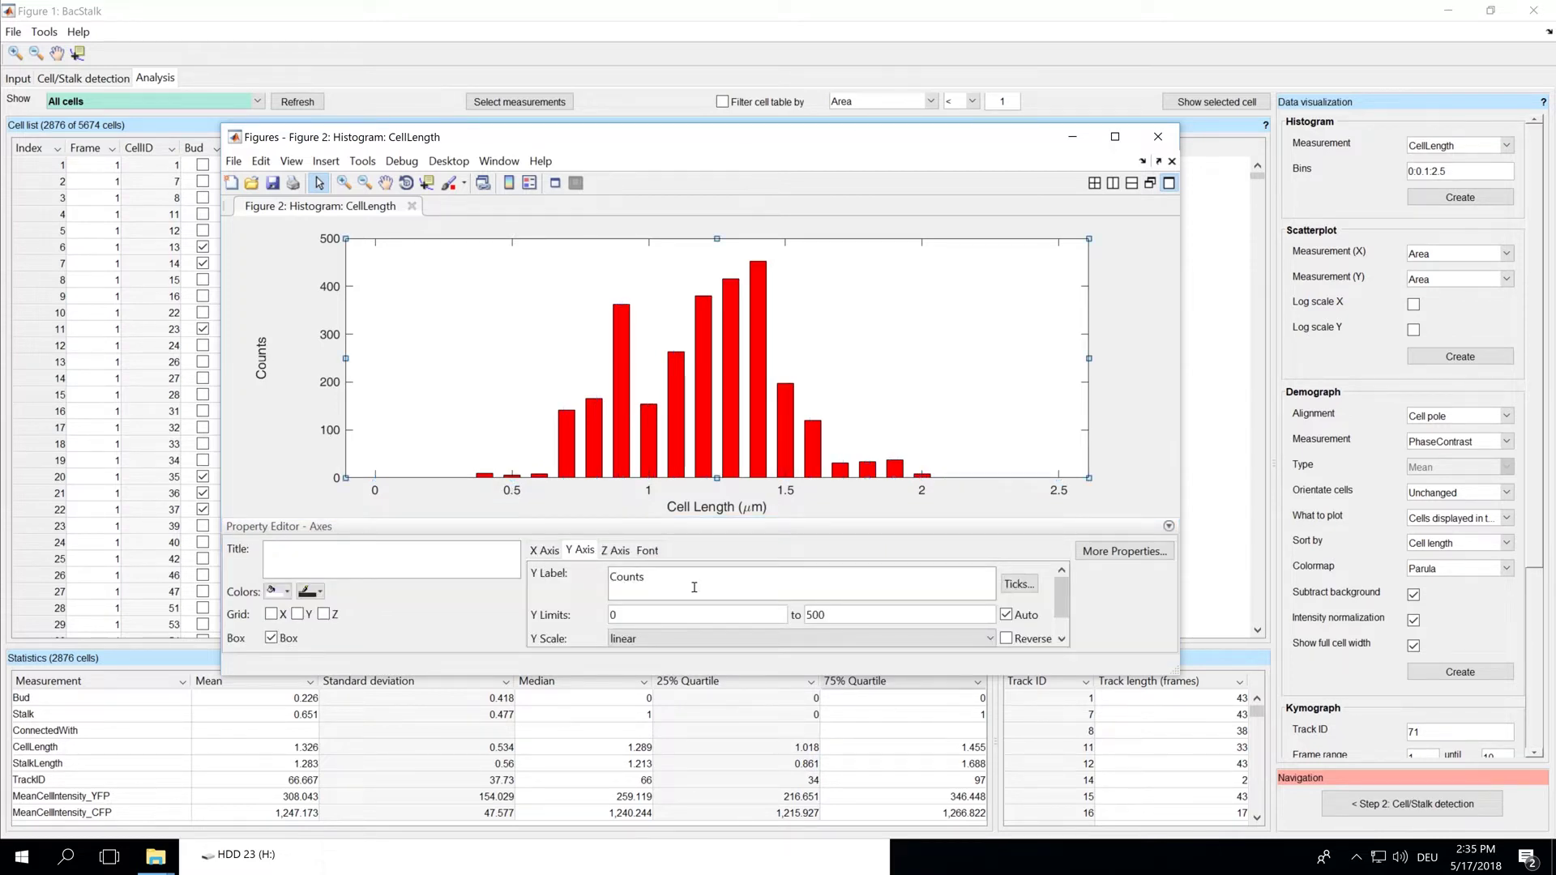
left_click(814, 616)
key("BackSpace")
type("6")
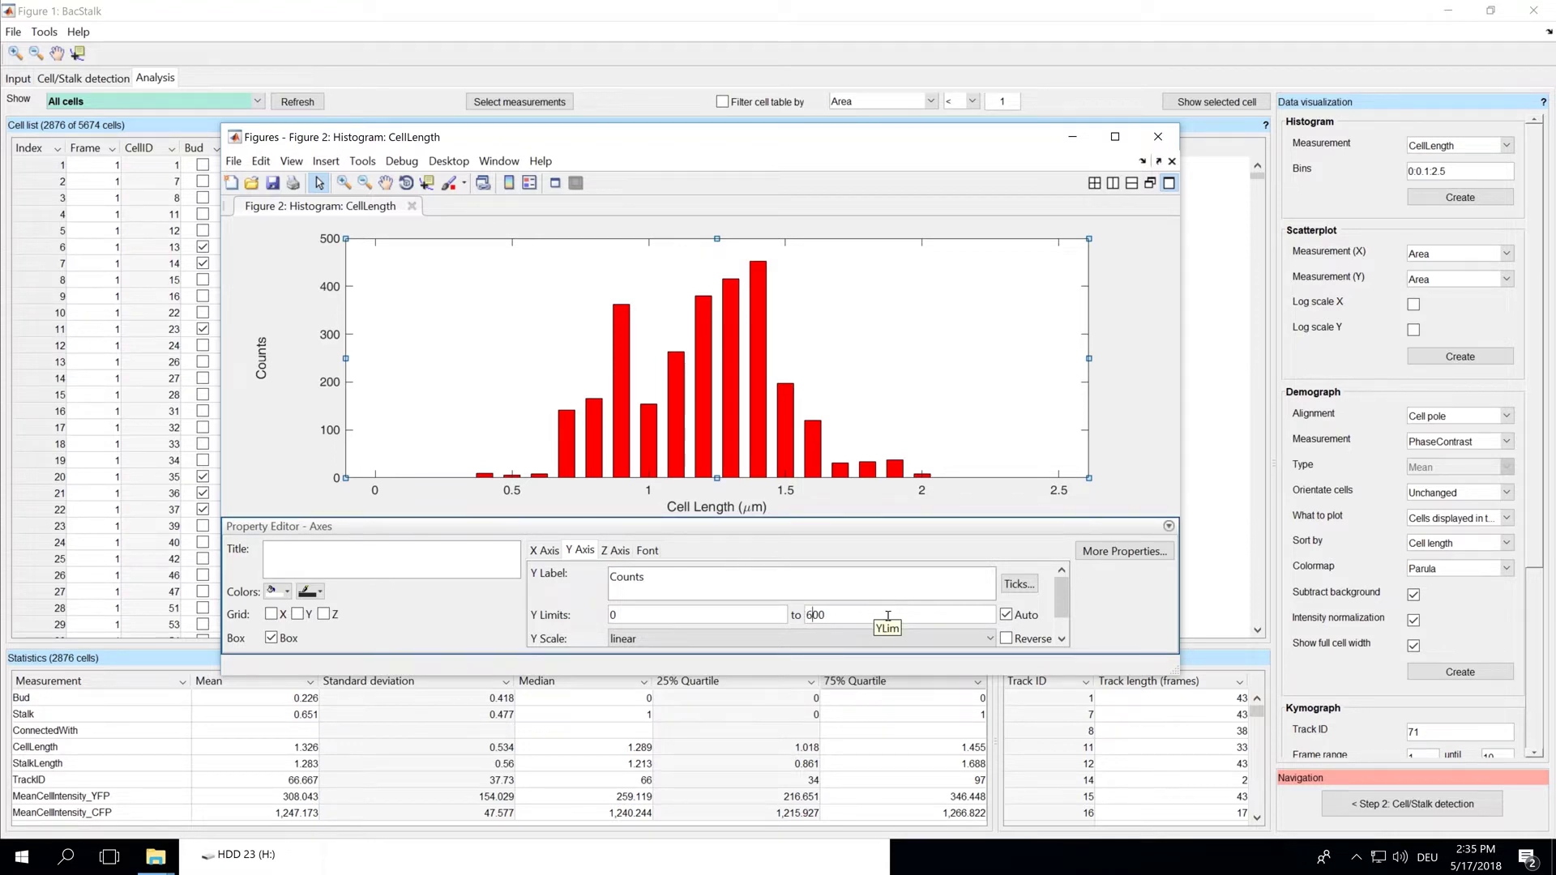
key("Return")
Set the Y-axis tick locations to steps of 75
left_click(1011, 587)
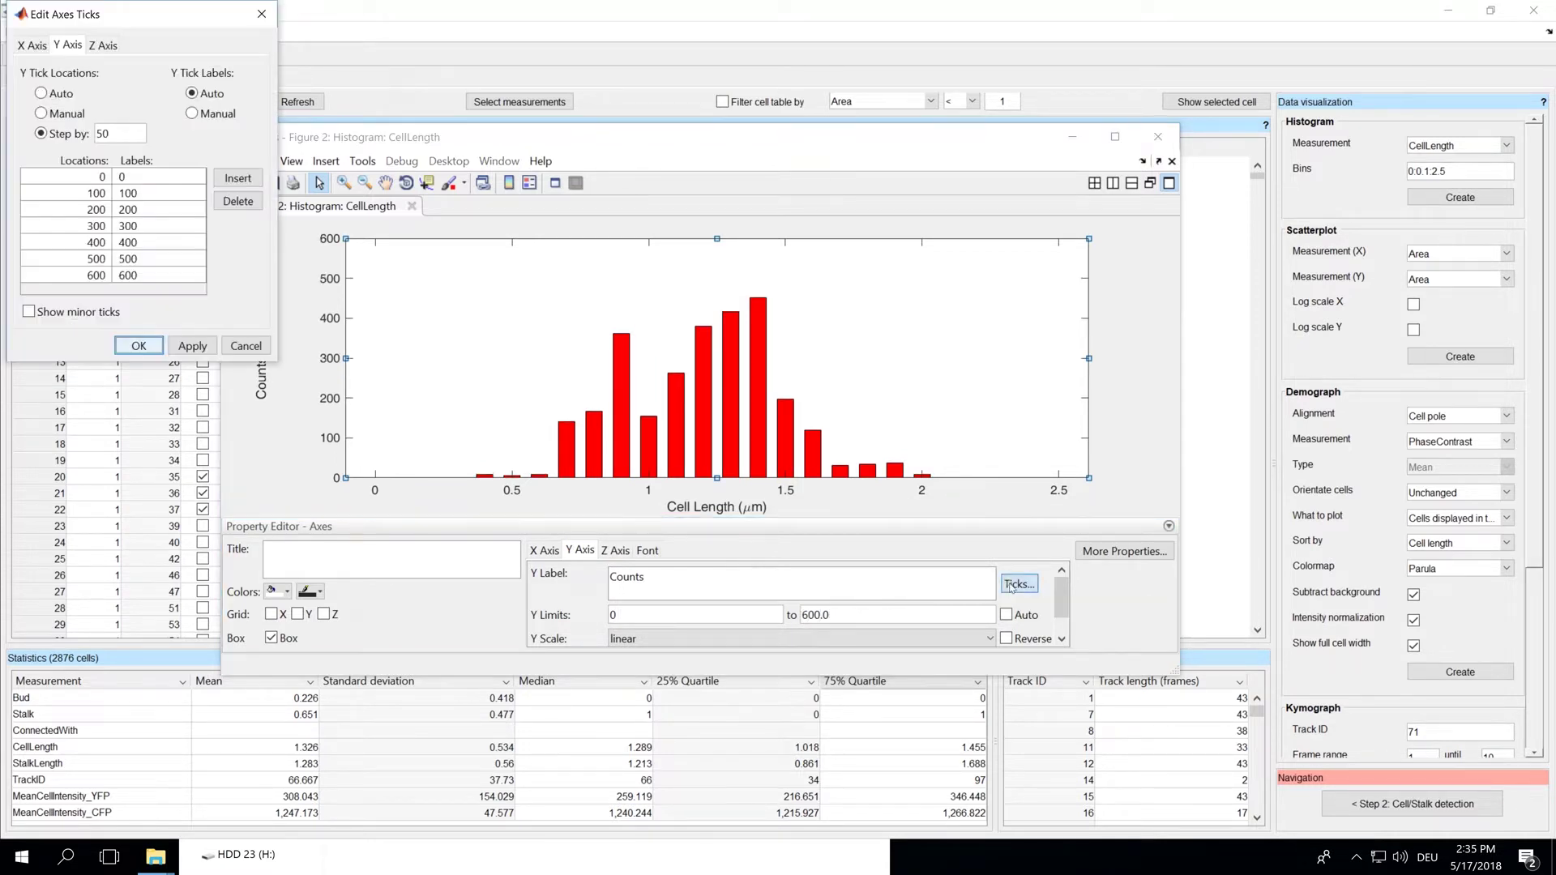
left_click(72, 133)
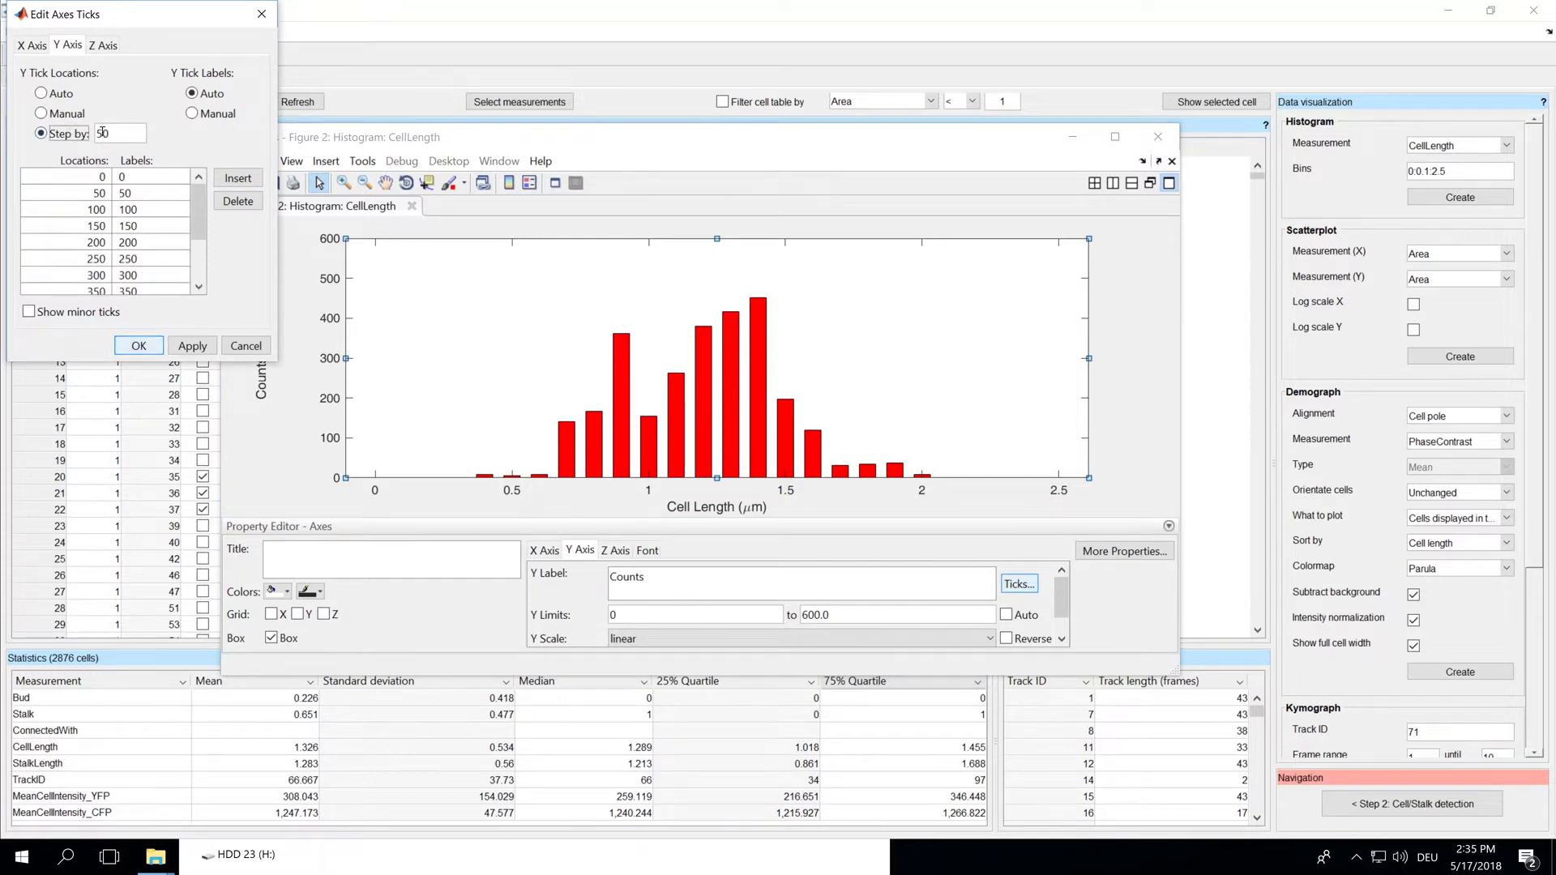
double_click(107, 132)
key("BackSpace")
type("75")
left_click(138, 345)
Give the plot the title "Histogram" and turn on the Y grid
left_click(284, 548)
type("Histogra")
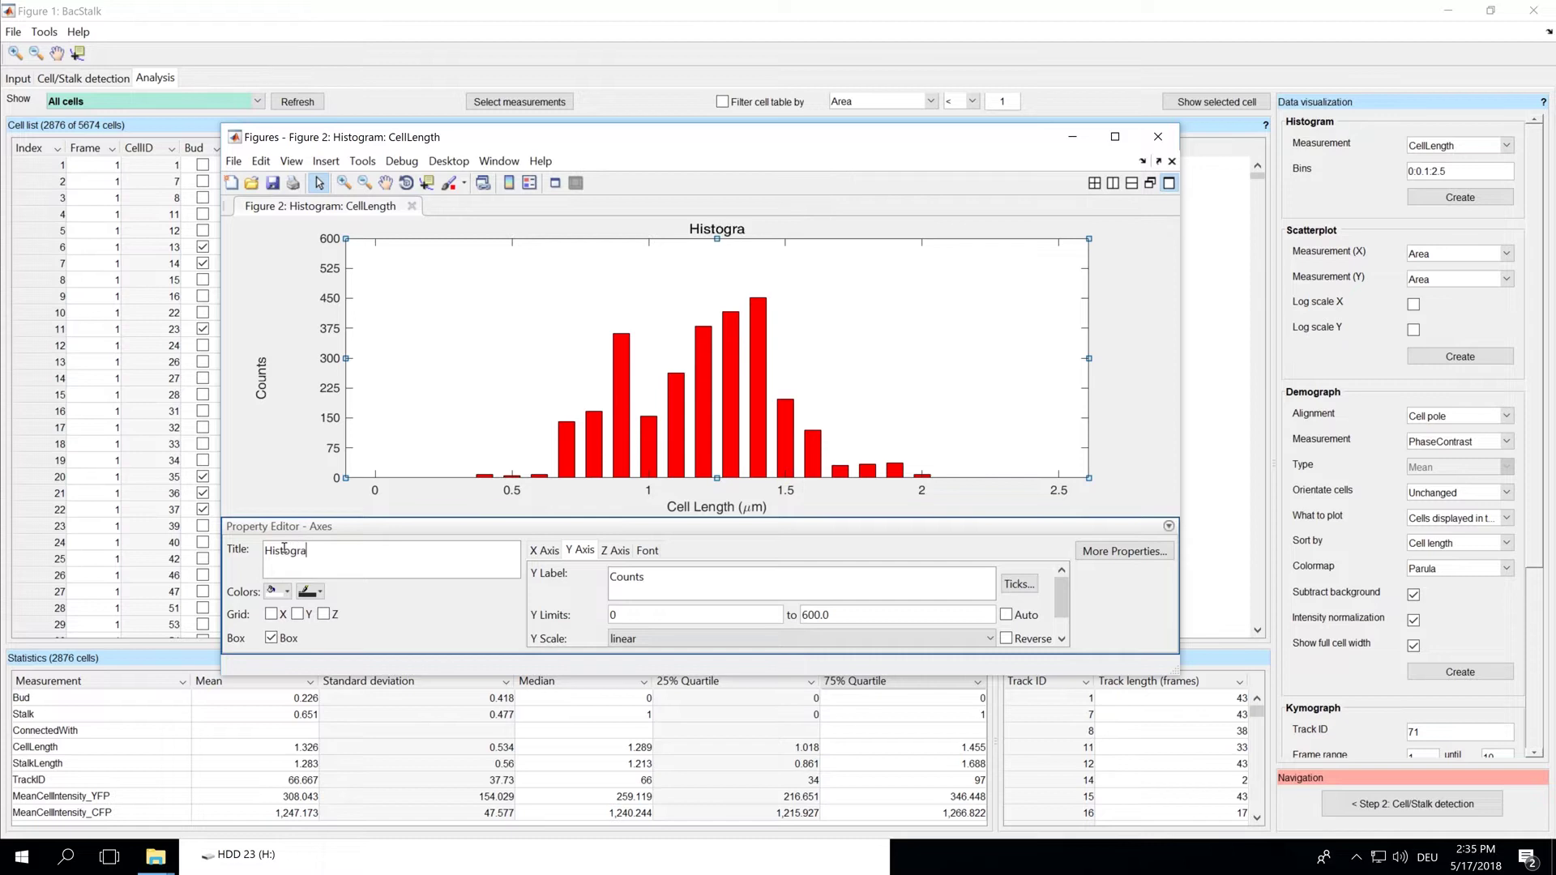
type("m")
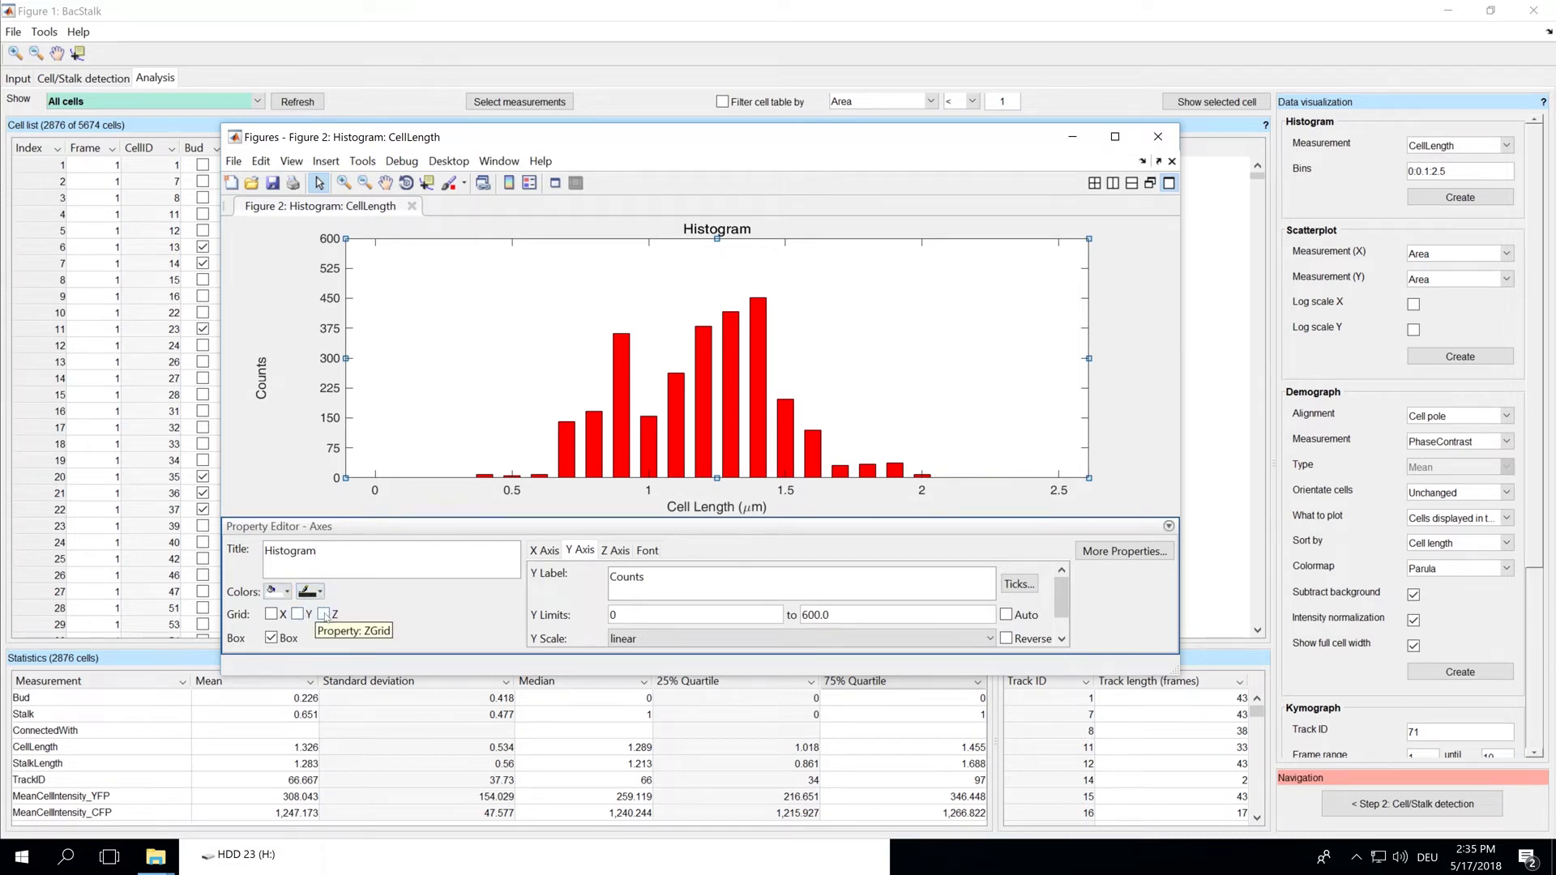
left_click(299, 615)
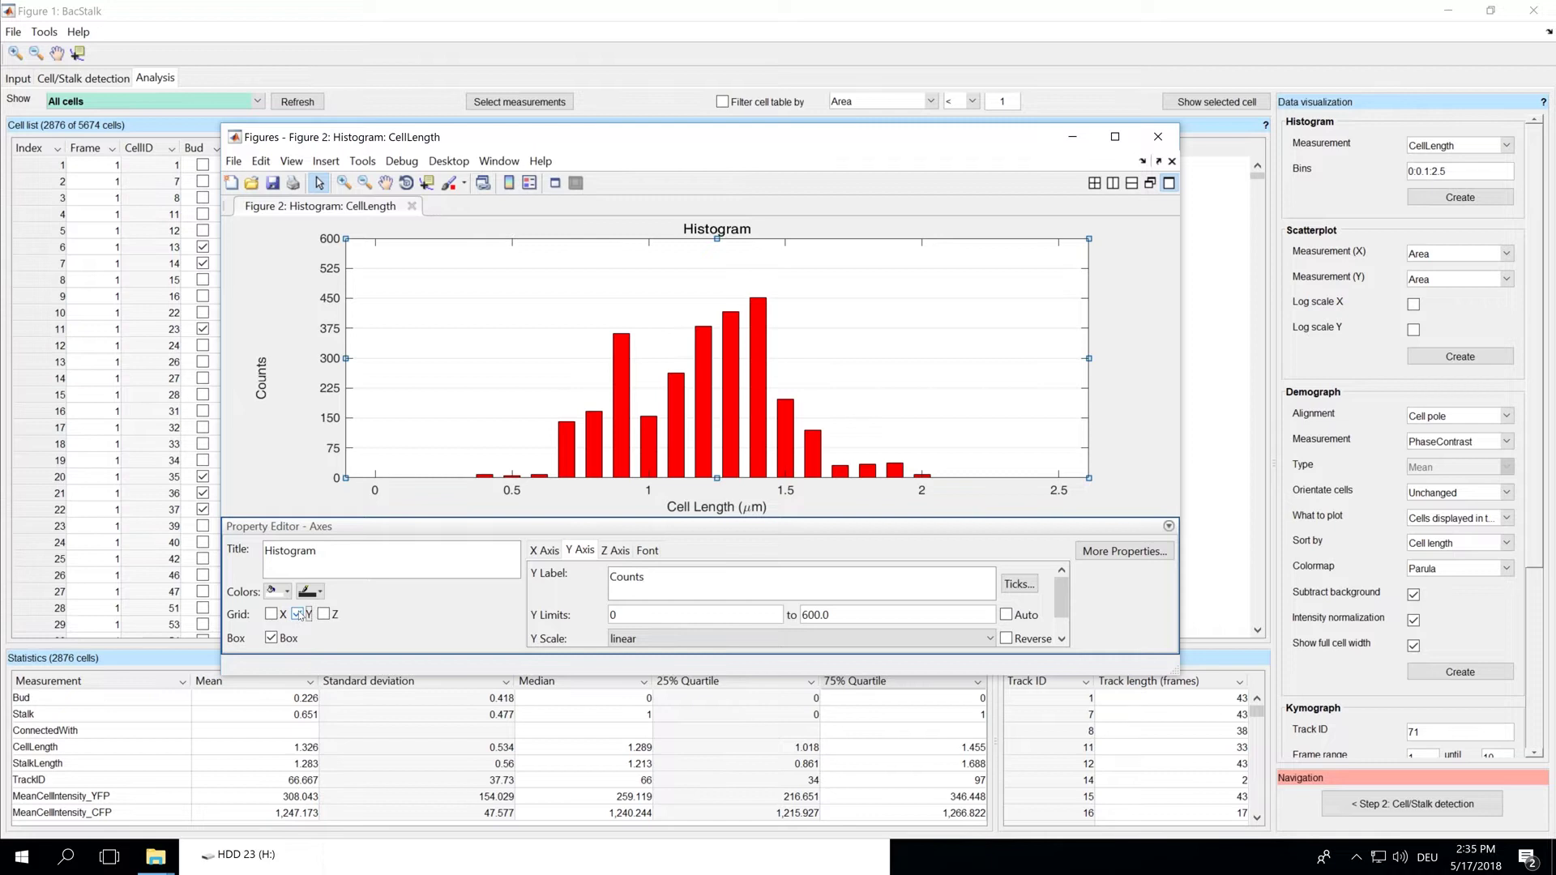
Set the axes' GridColor property to green and undock the histogram figure into its own window
left_click(1104, 553)
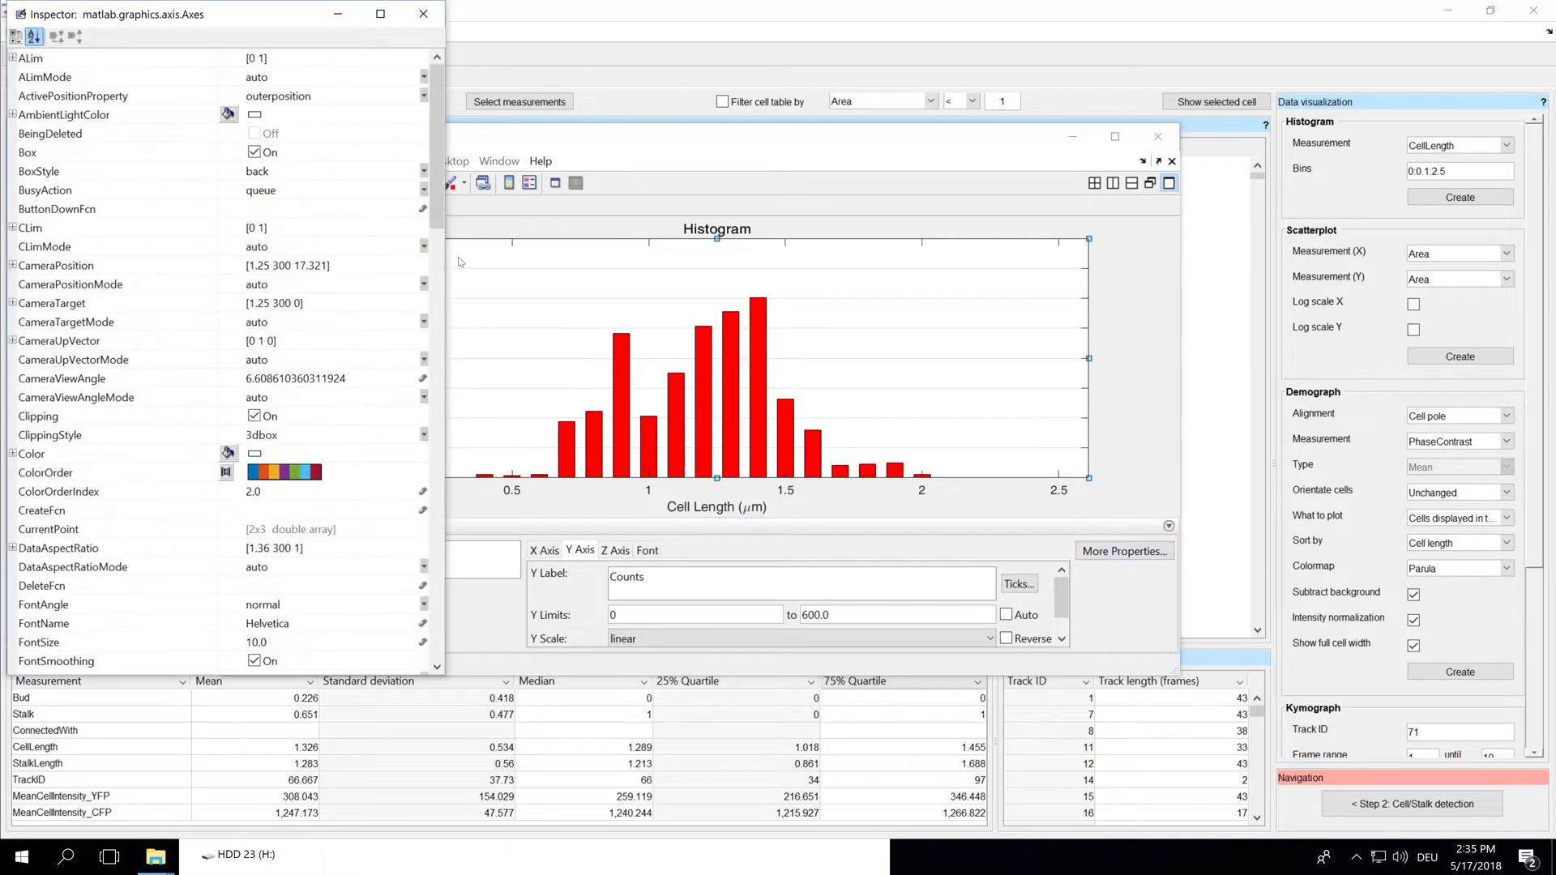
scroll(55, 493, "down", 5)
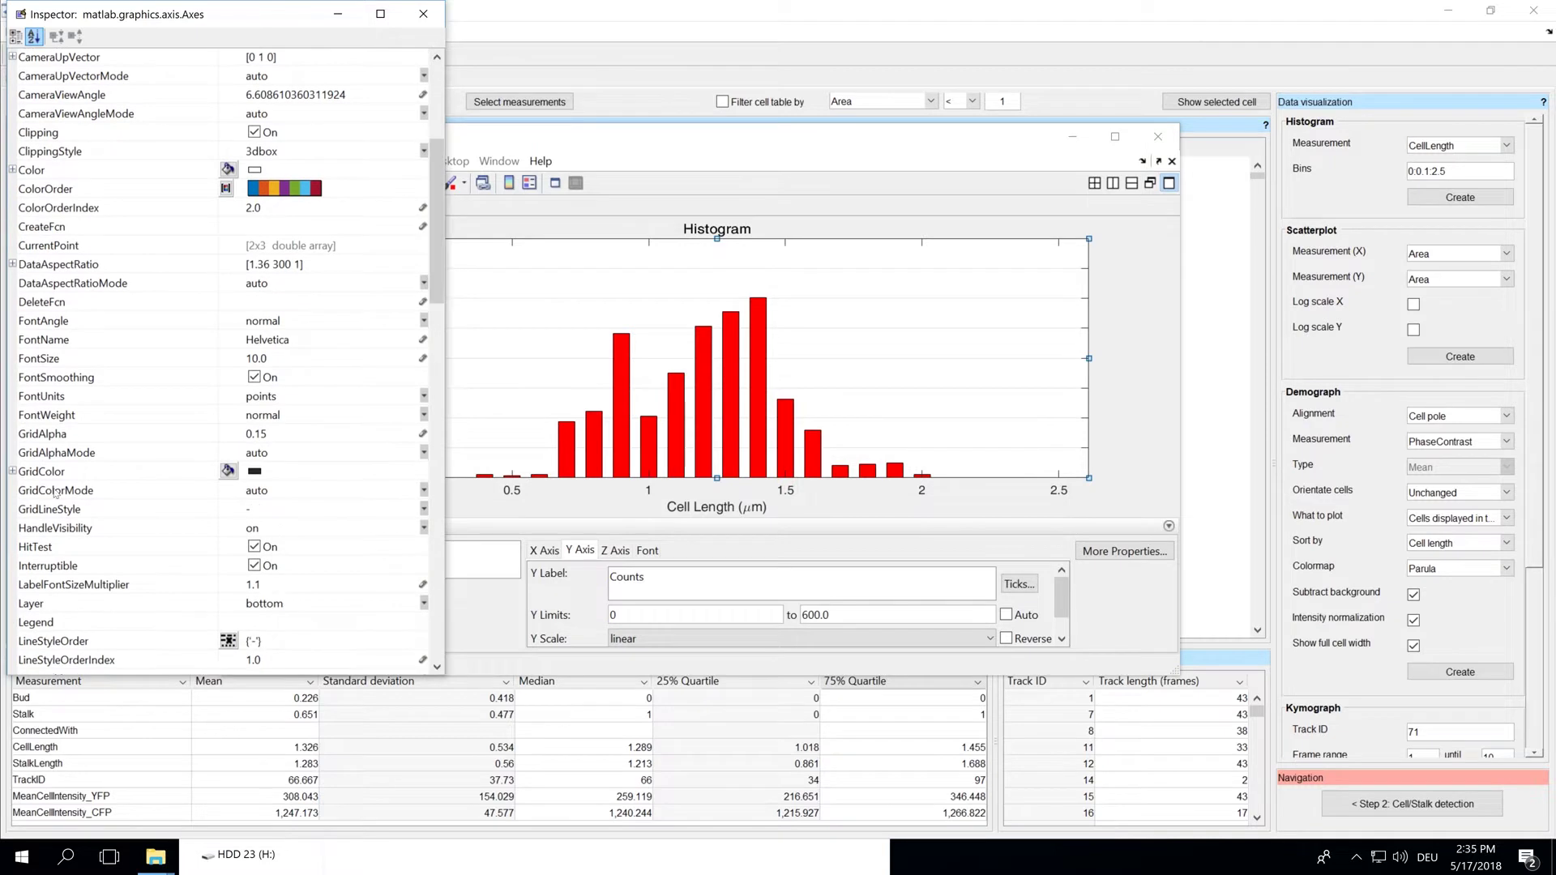
left_click(255, 472)
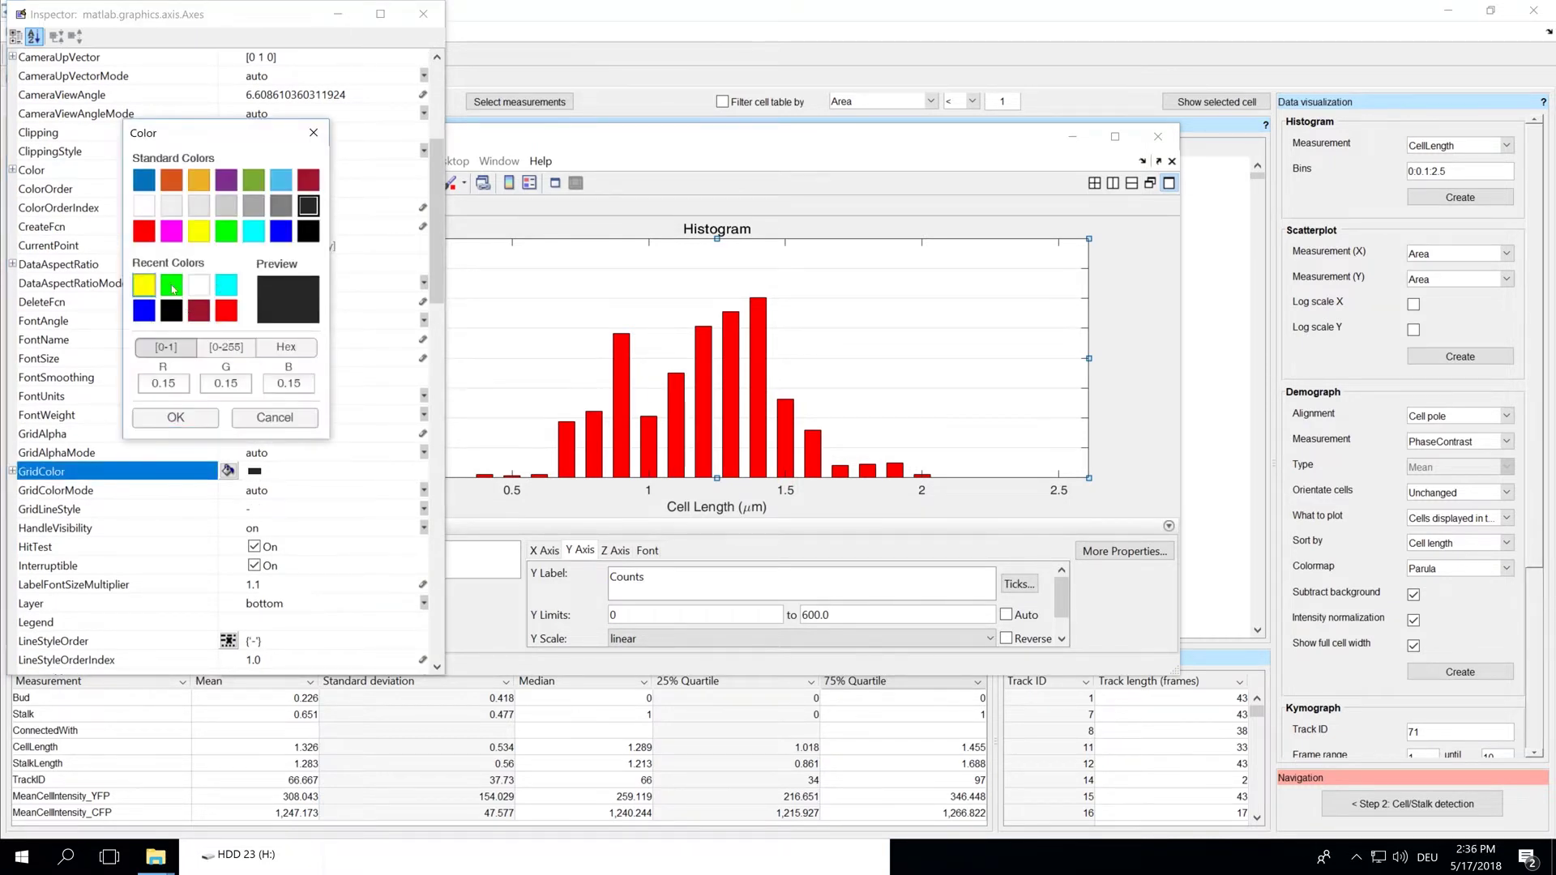
left_click(172, 286)
left_click(177, 418)
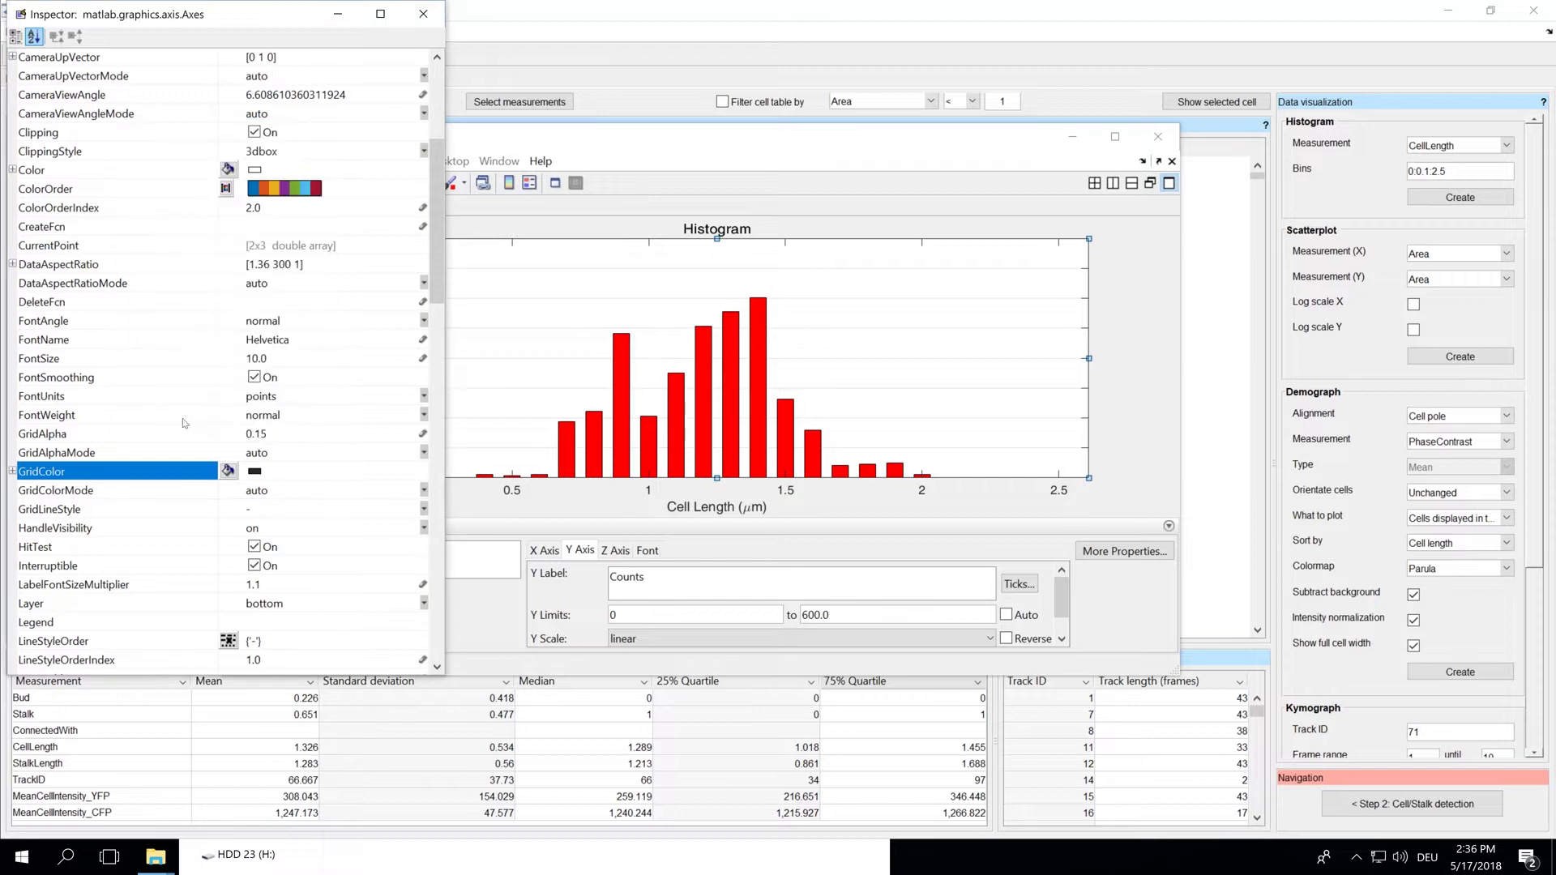
left_click(423, 14)
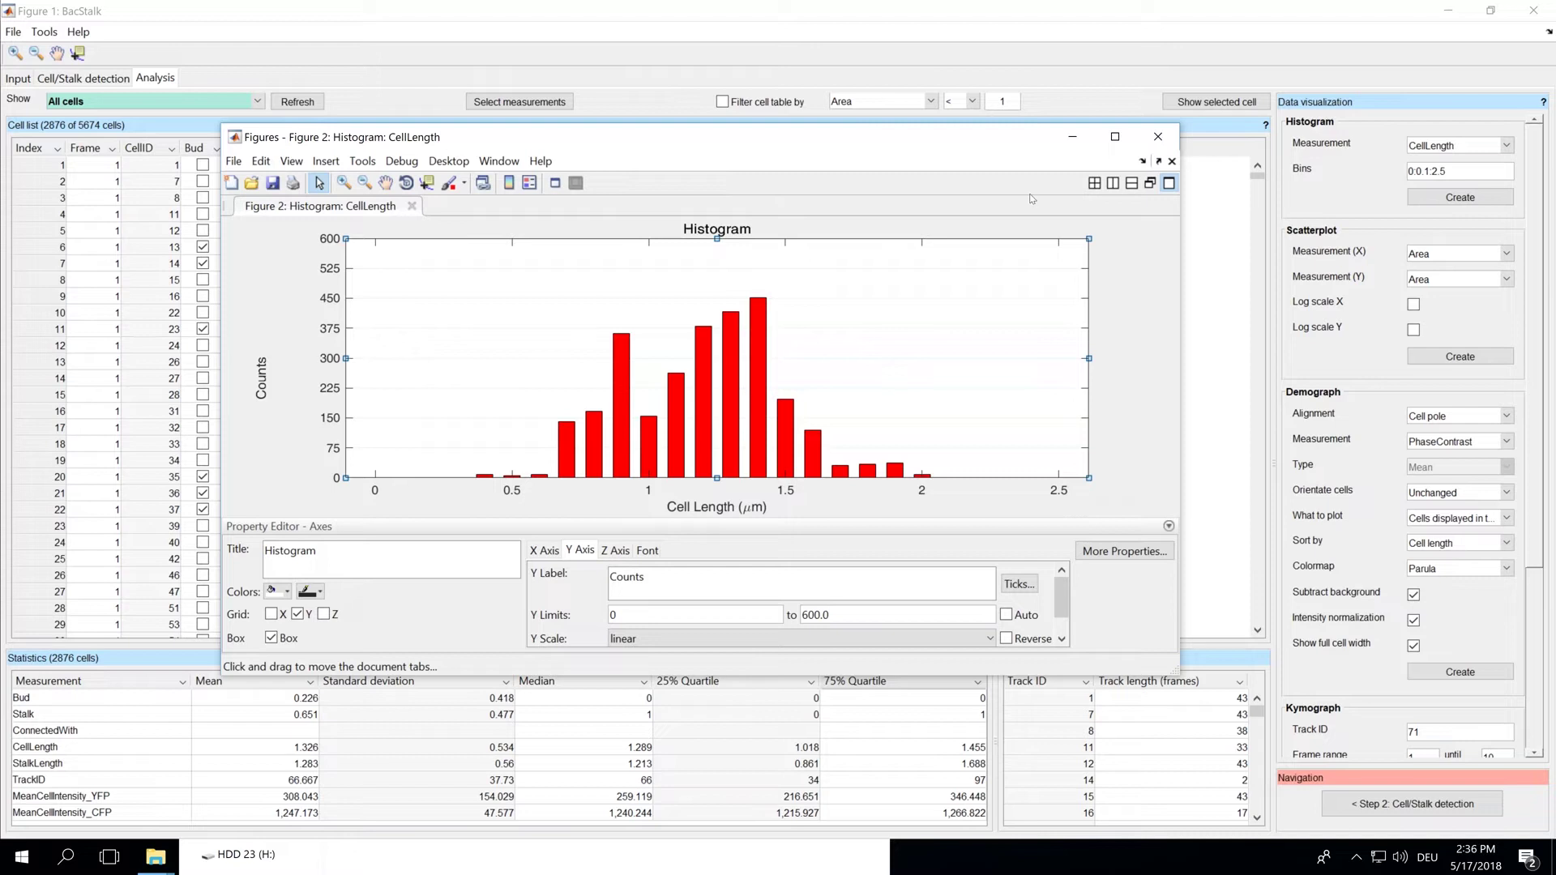
left_click(1159, 162)
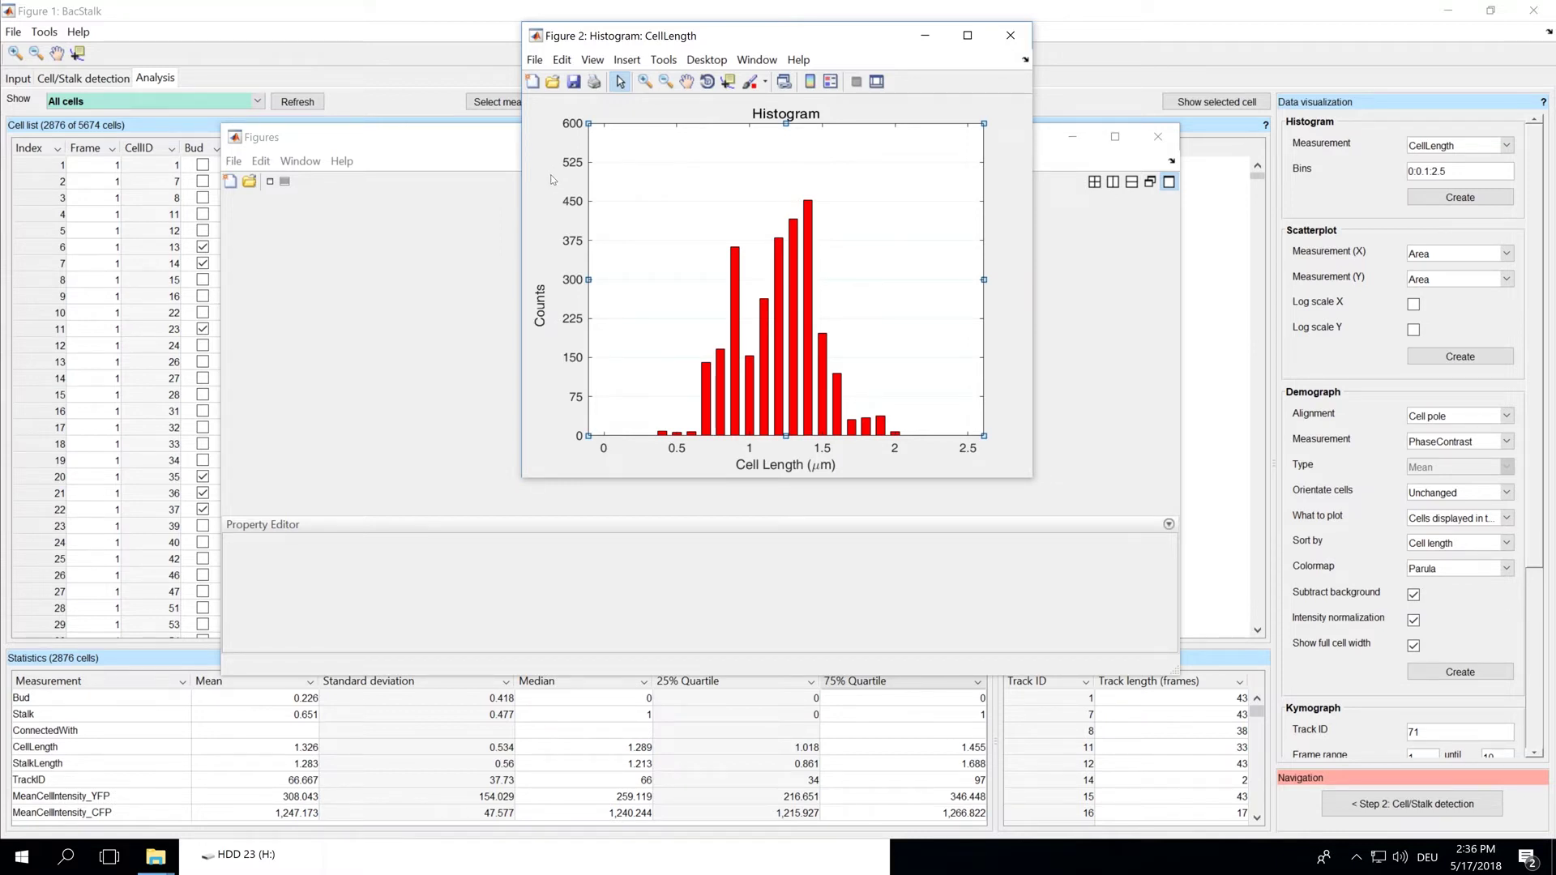
In the figure's Export Setup, set the size to 8 wide by 6 high in centimeters
left_click(535, 61)
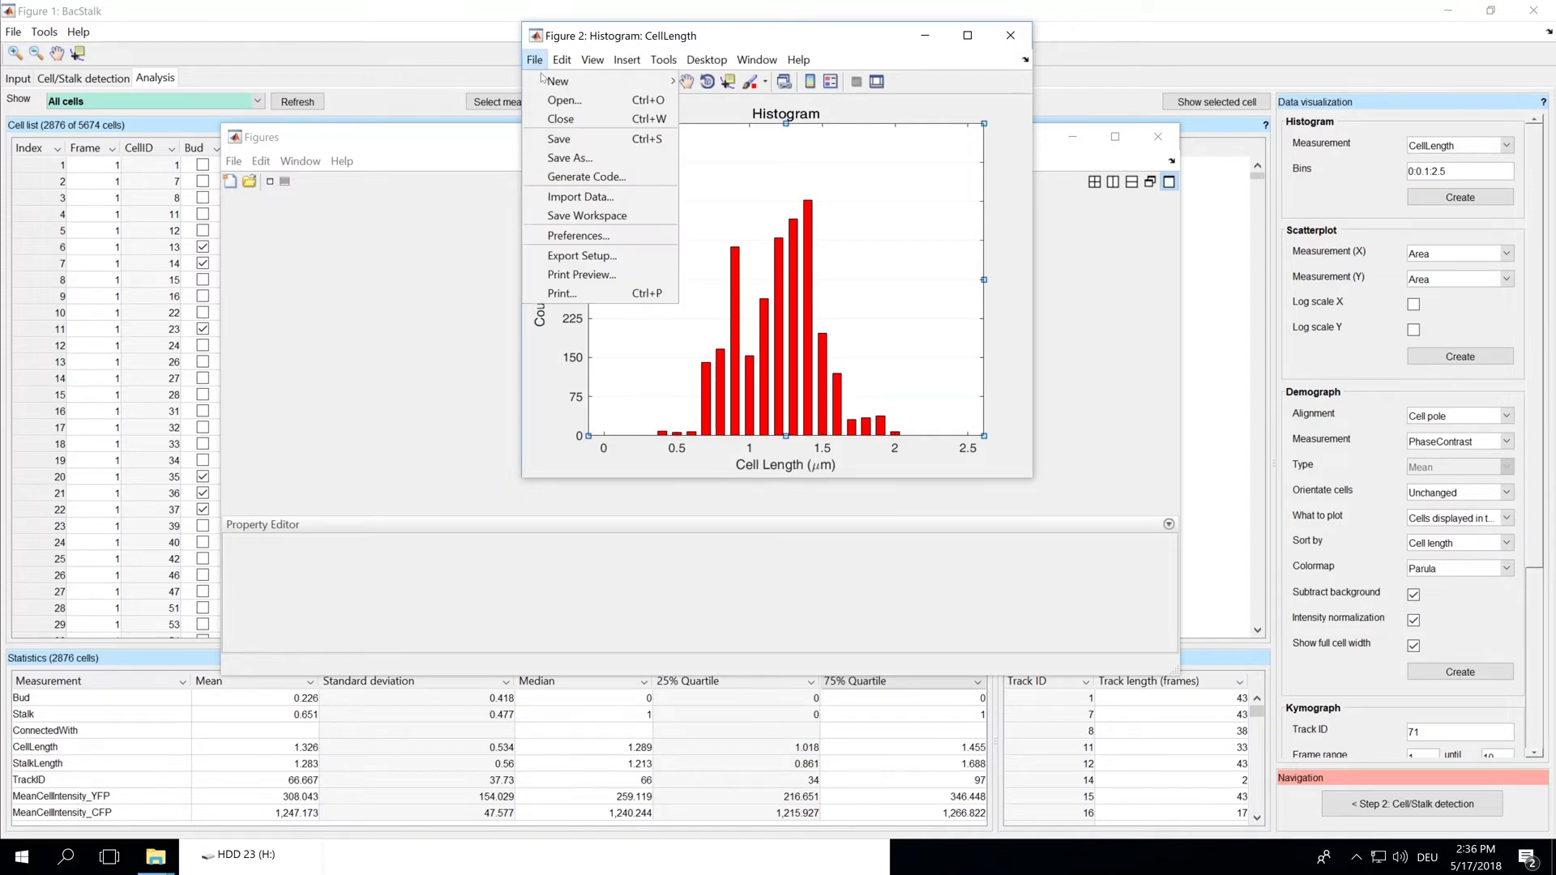
left_click(598, 255)
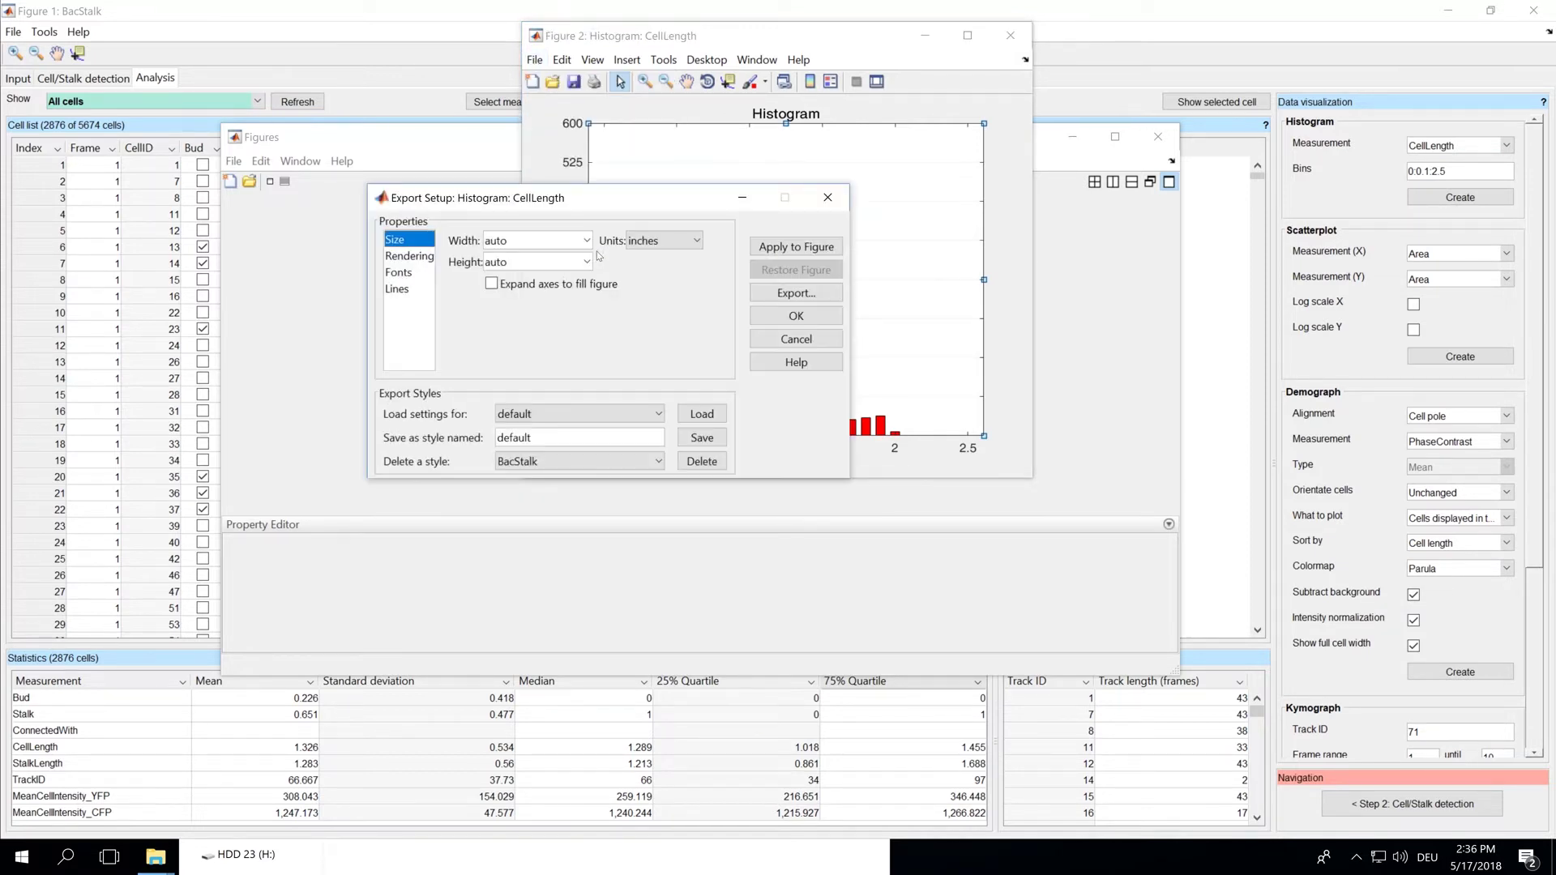
left_click(530, 240)
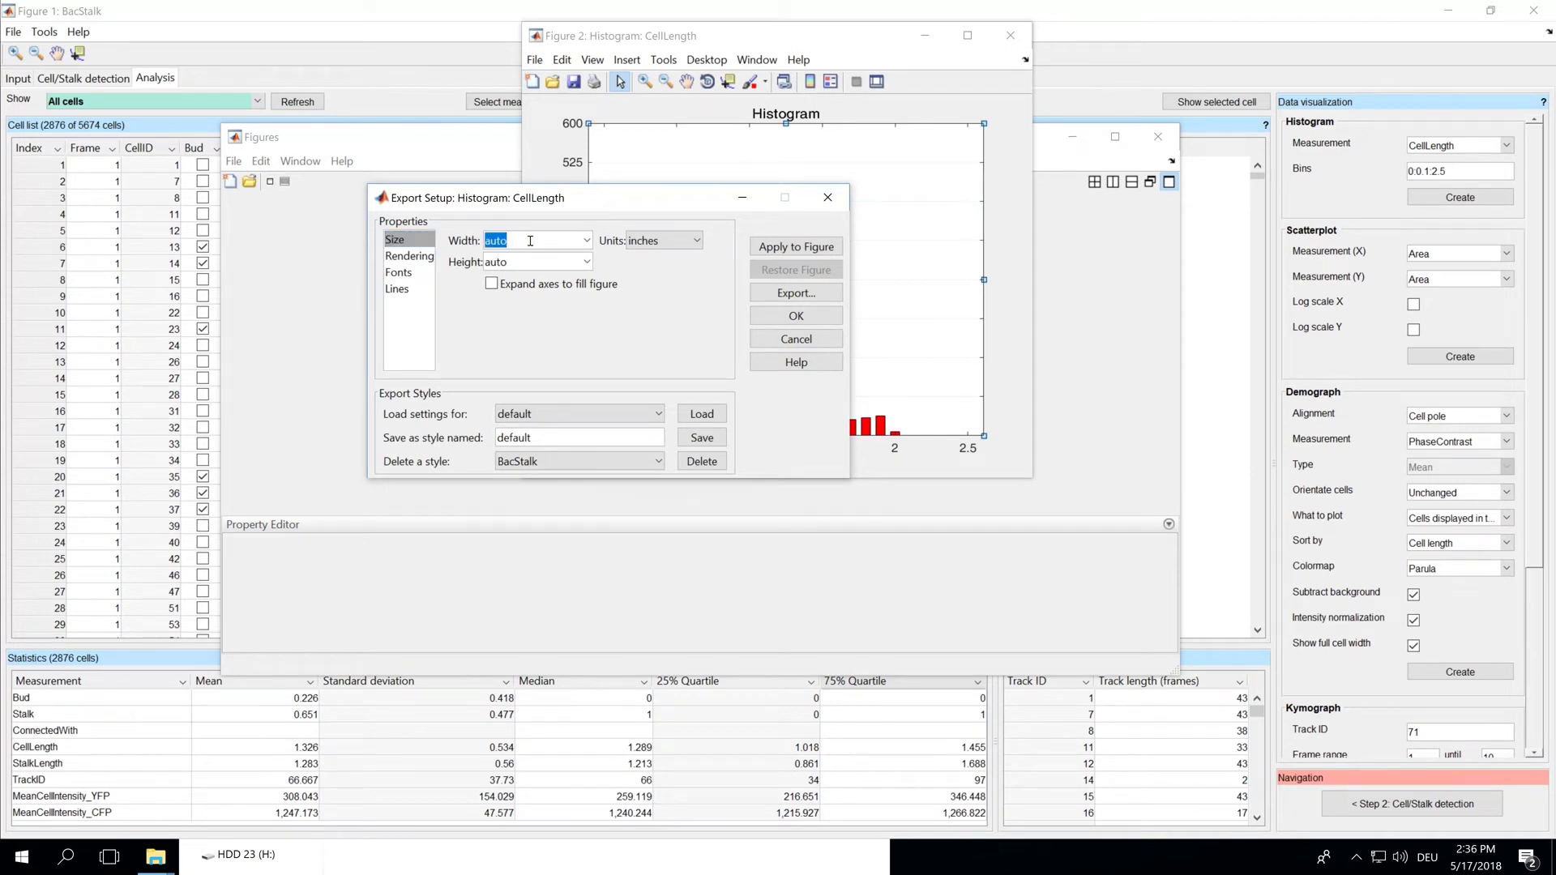
type("8")
left_click(509, 256)
type("6")
left_click(681, 238)
left_click(677, 275)
double_click(516, 261)
type("6")
Set the export rendering resolution to 300 dpi
left_click(402, 257)
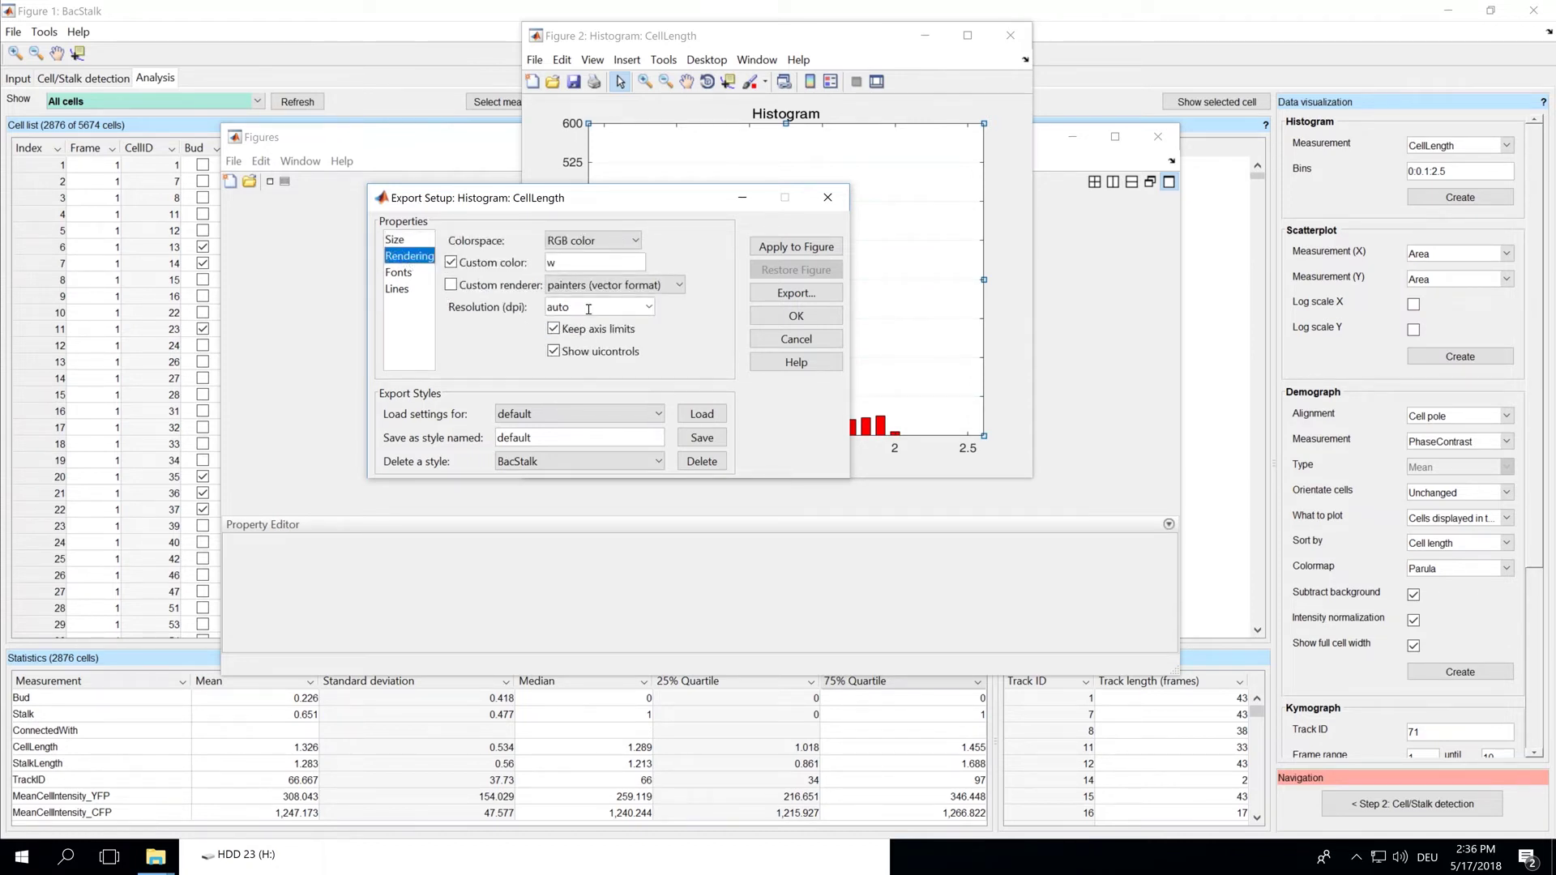
left_click(649, 307)
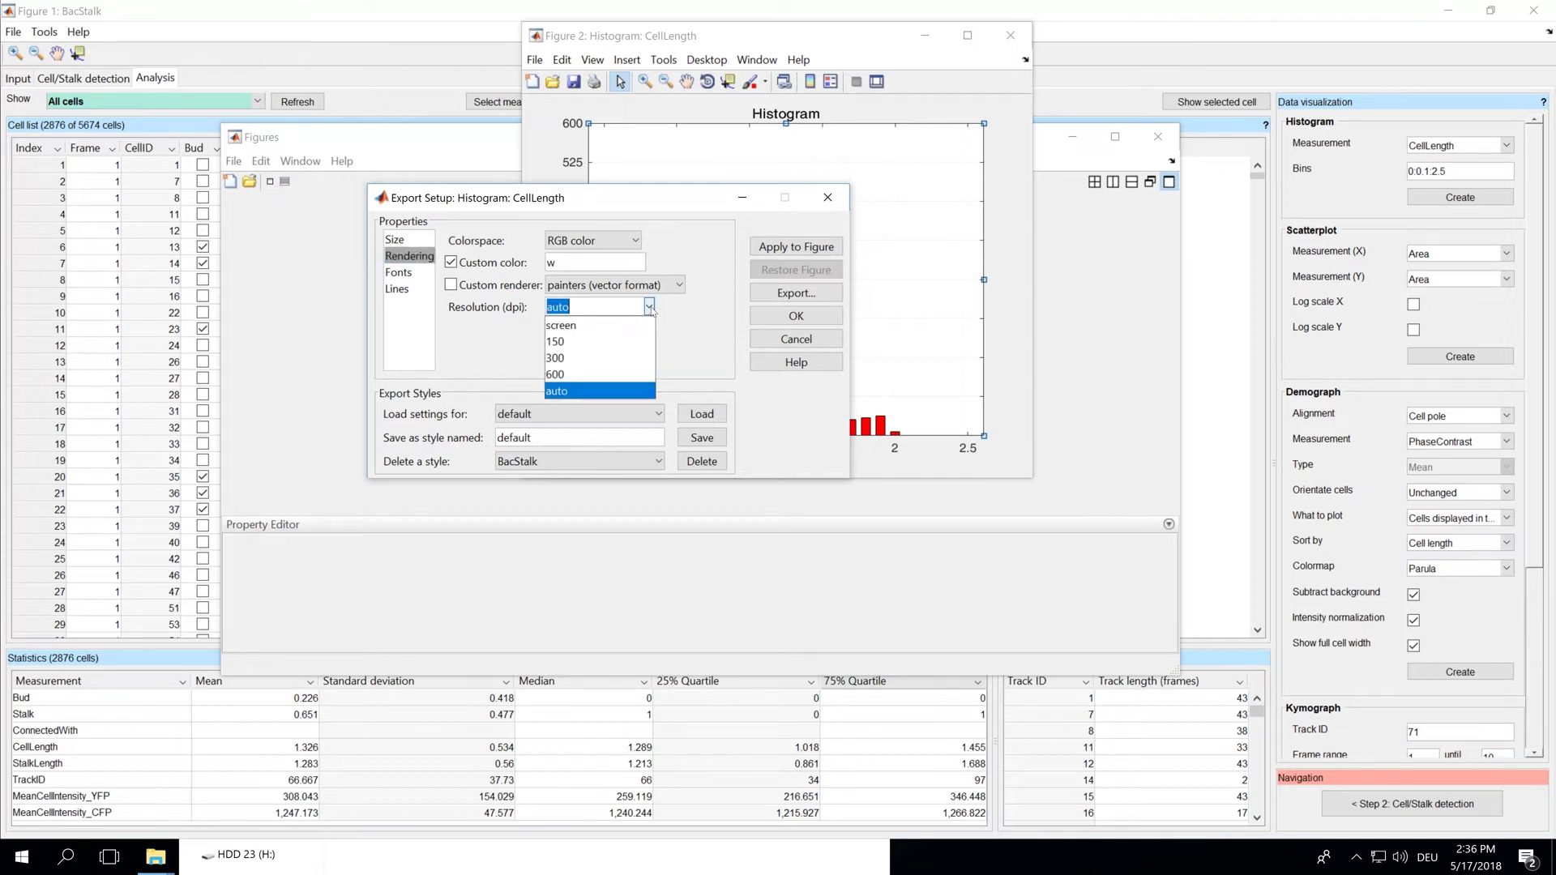
left_click(586, 358)
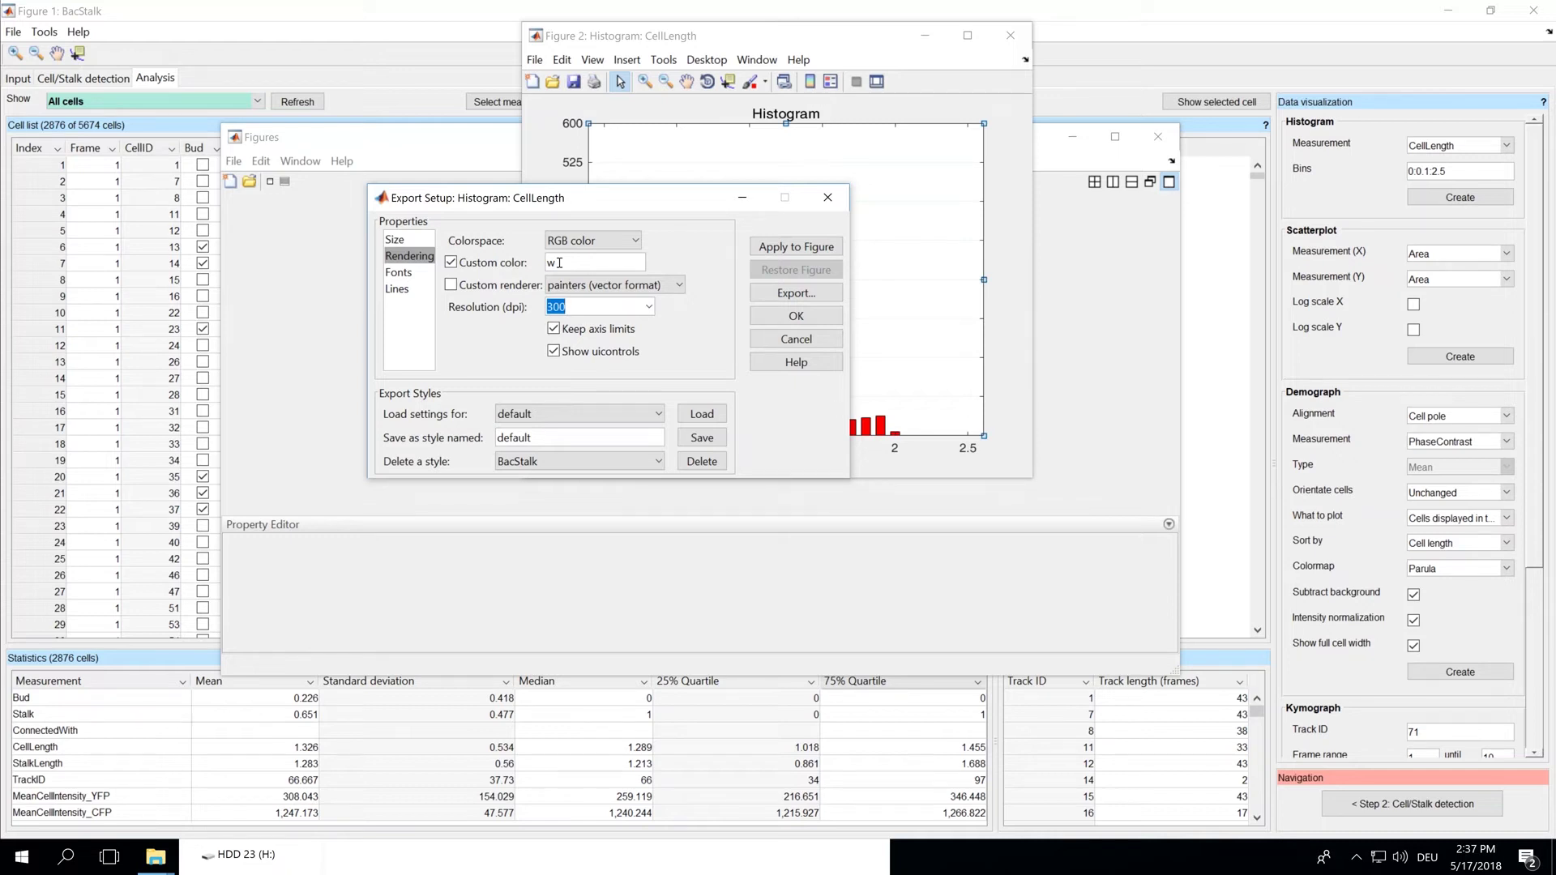
Set the export fonts to a fixed size of 9 points and the custom font Arial
left_click(418, 276)
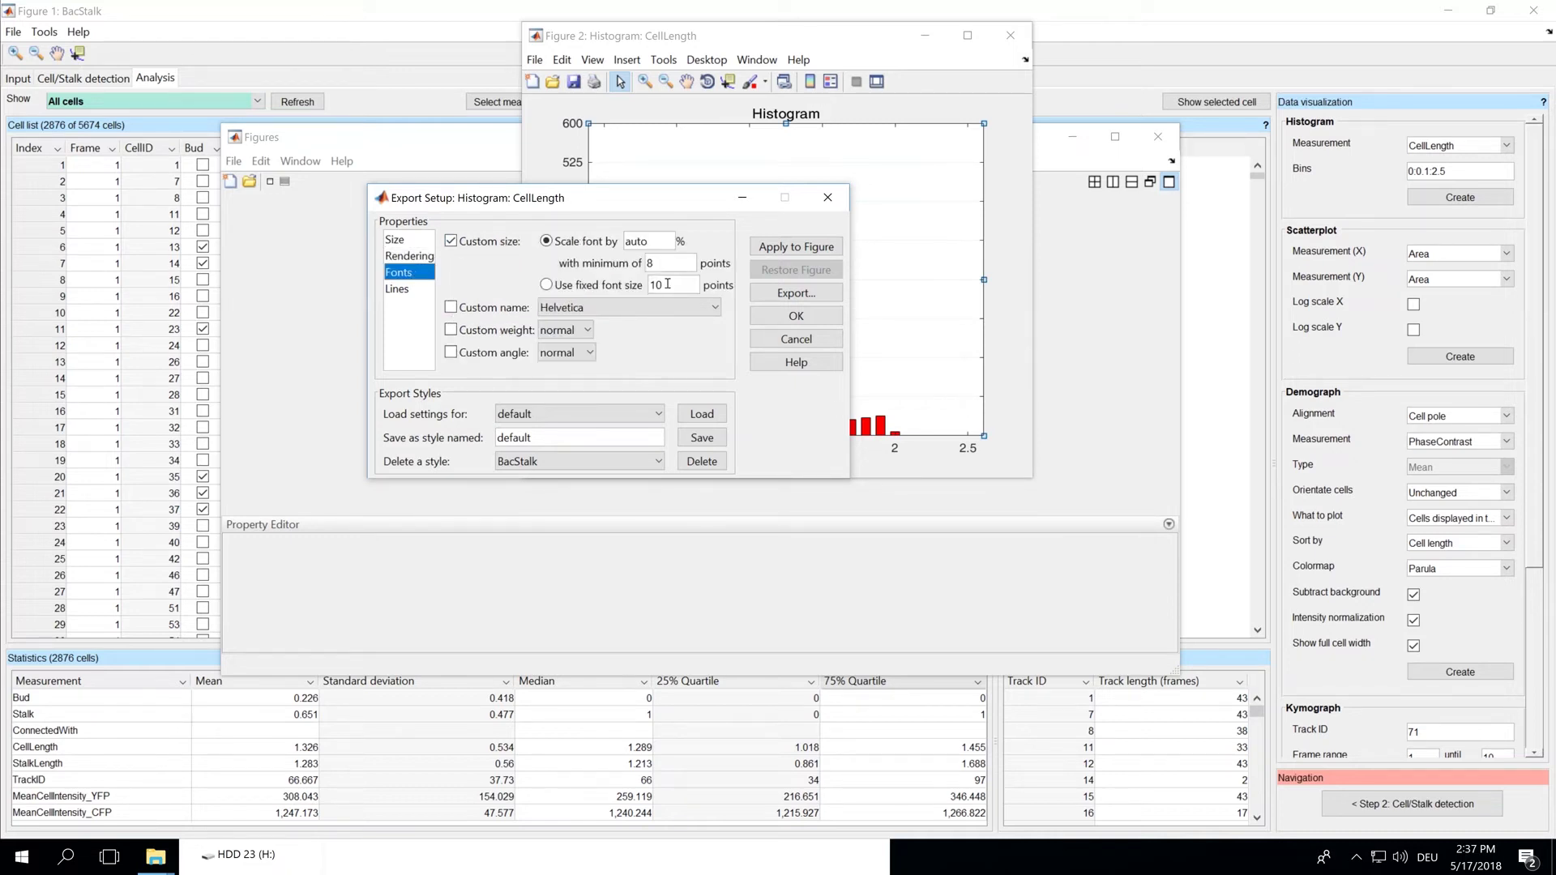
left_click_drag(669, 285, 647, 287)
type("9")
left_click(546, 284)
left_click(713, 307)
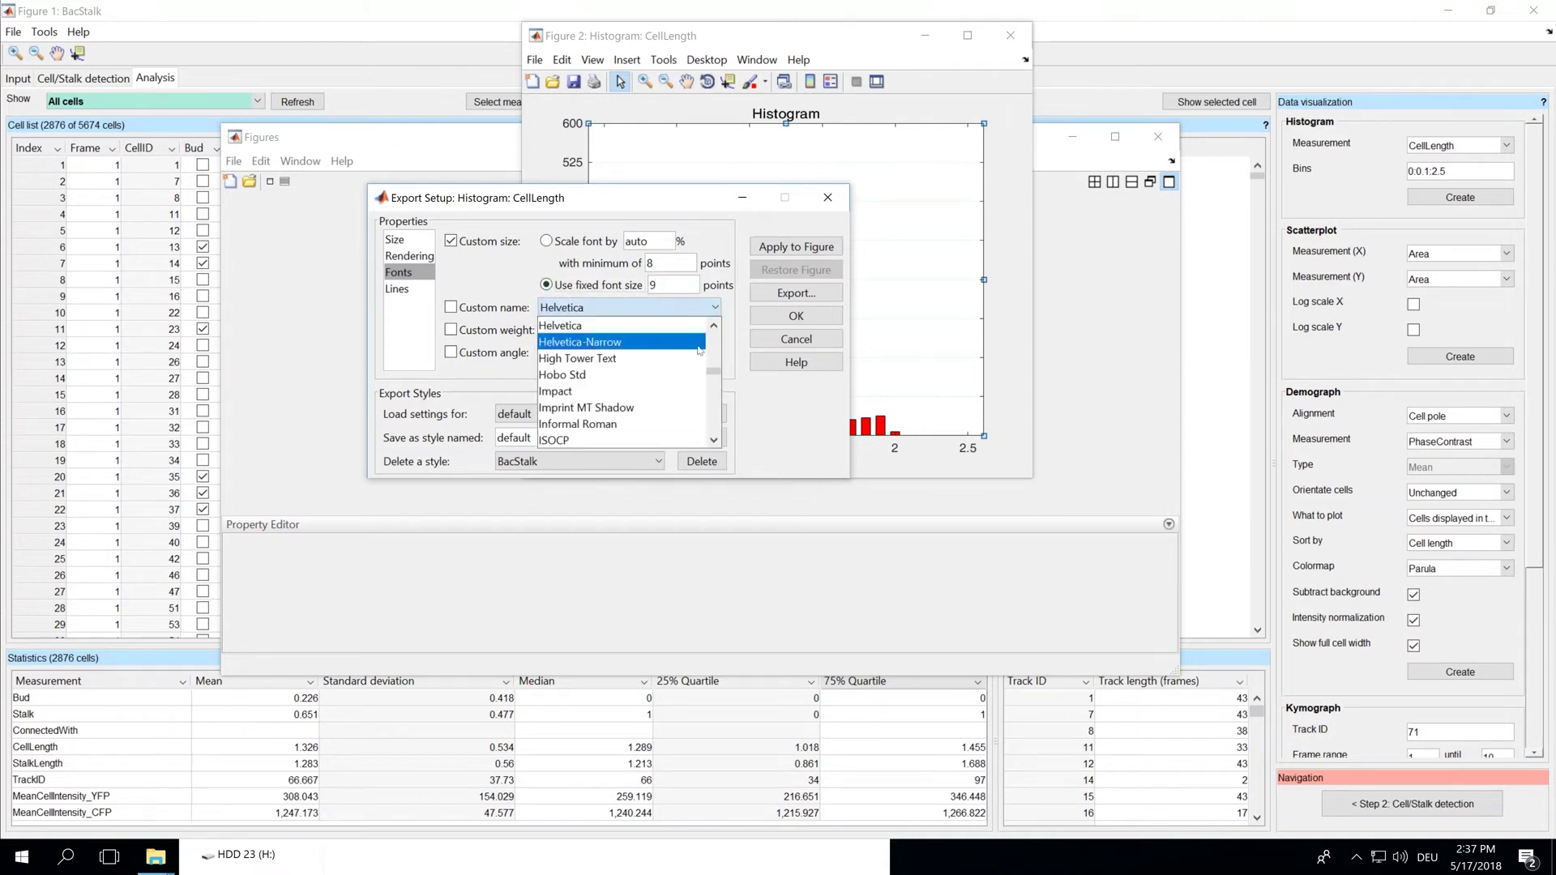
left_click_drag(713, 371, 715, 339)
scroll(616, 357, "down", 1)
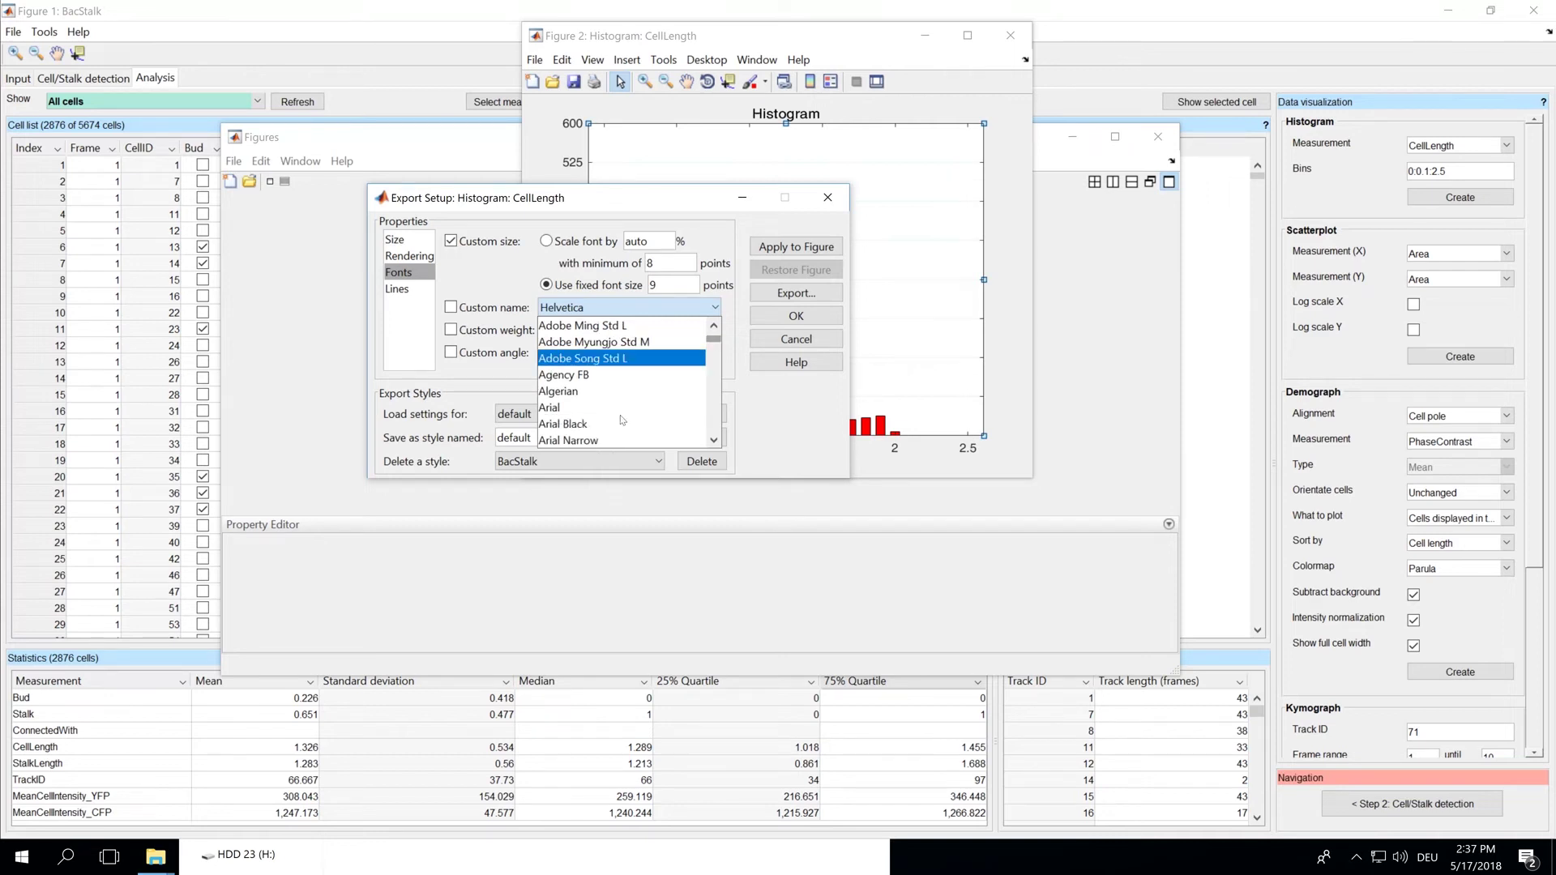
left_click(584, 407)
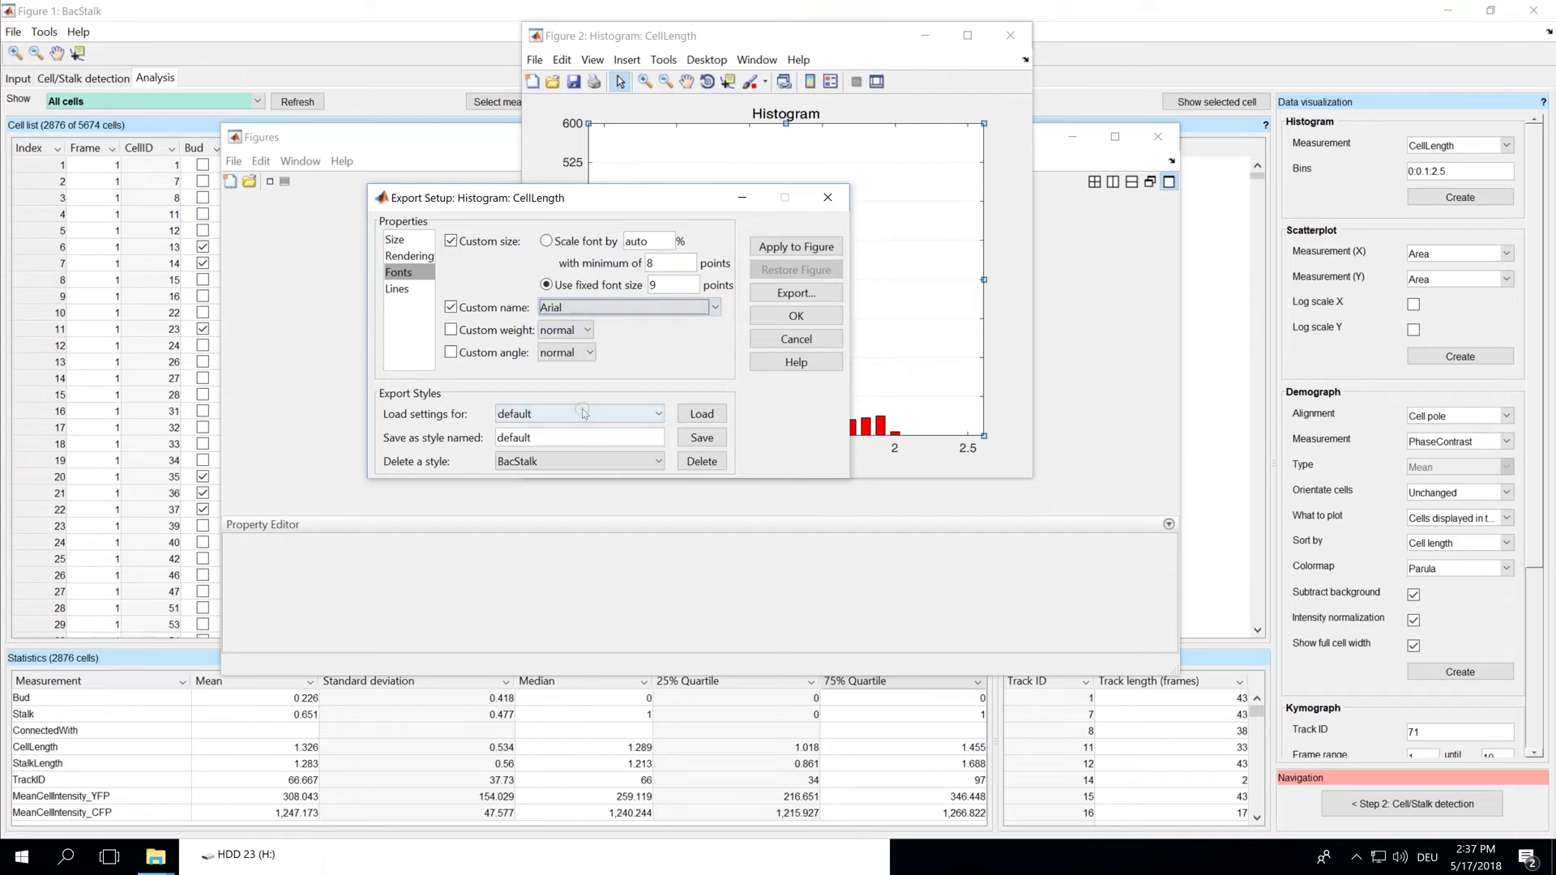
Set a fixed export line width of 0.5 points and apply the export settings to the figure
left_click(395, 290)
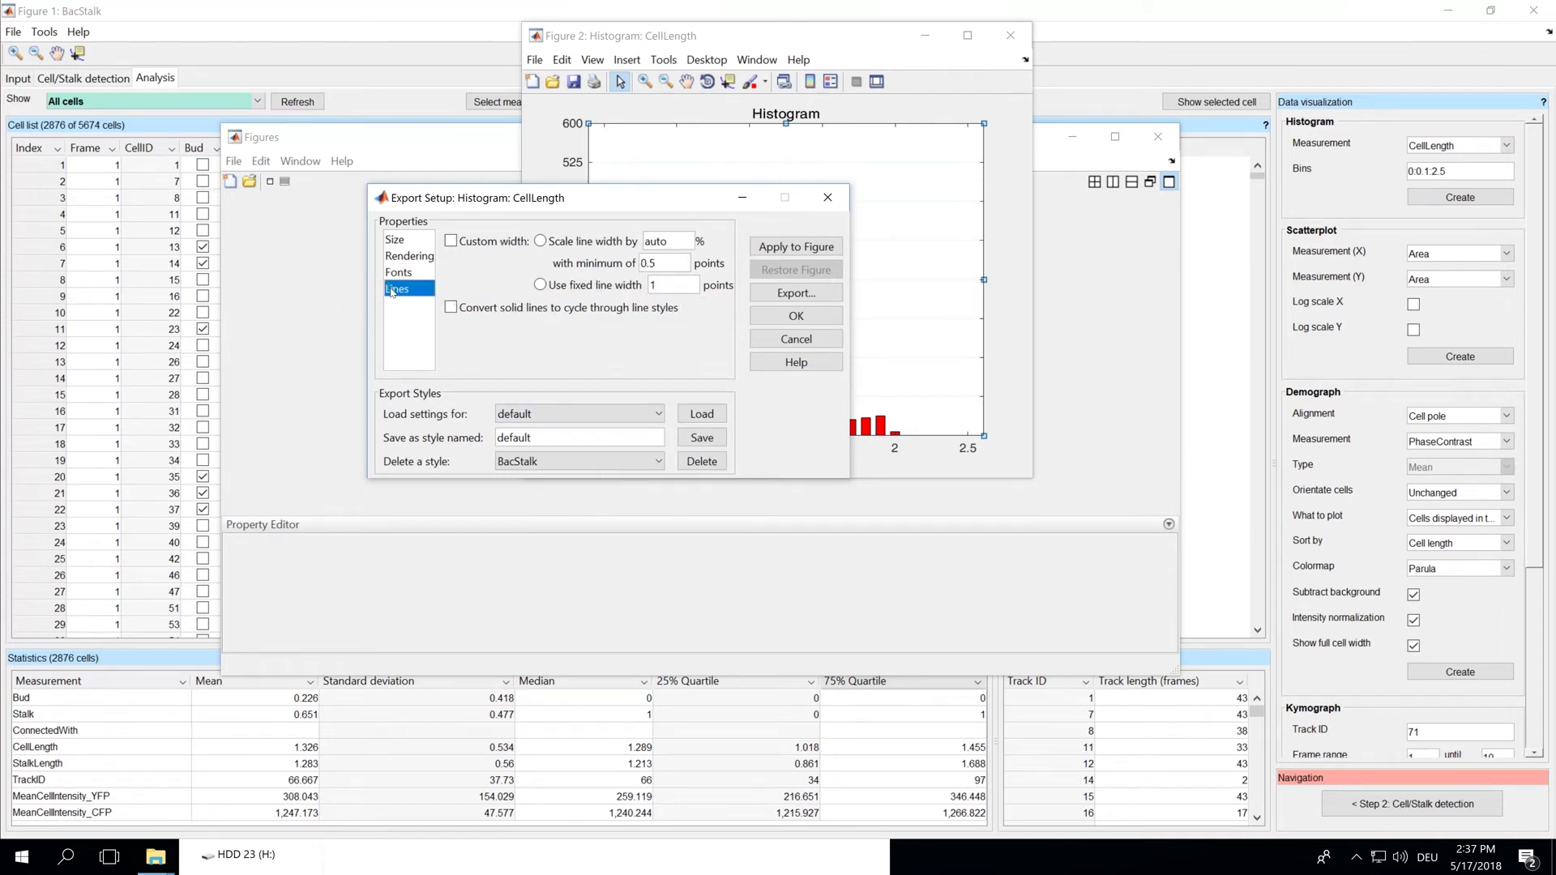
left_click(541, 286)
double_click(653, 285)
type("0.5")
left_click(781, 247)
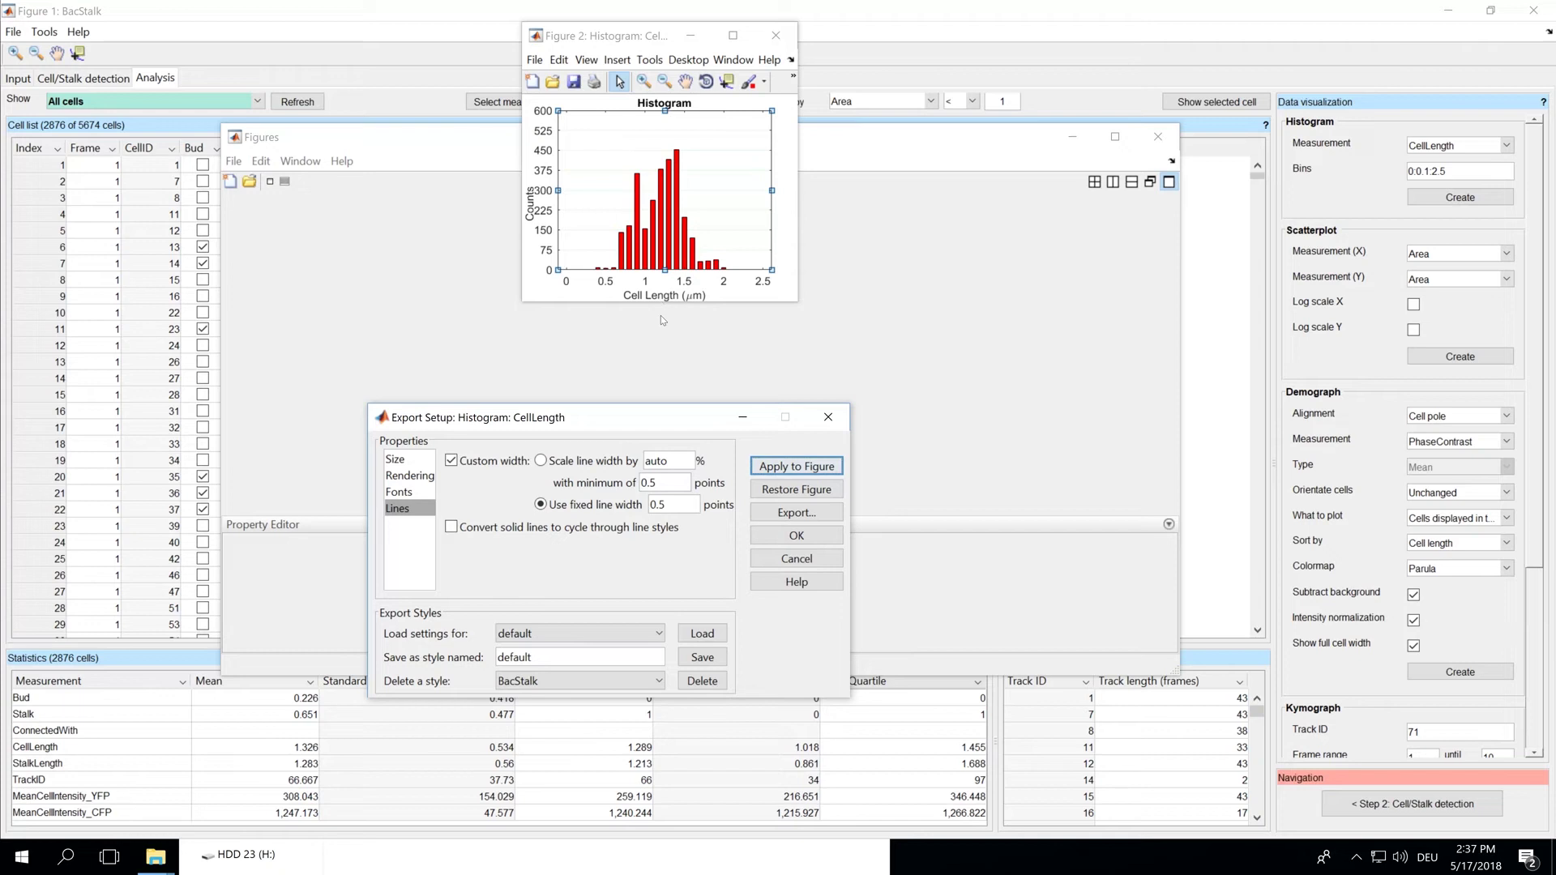
Save the export settings as a style named BacStalk
left_click_drag(559, 656, 490, 654)
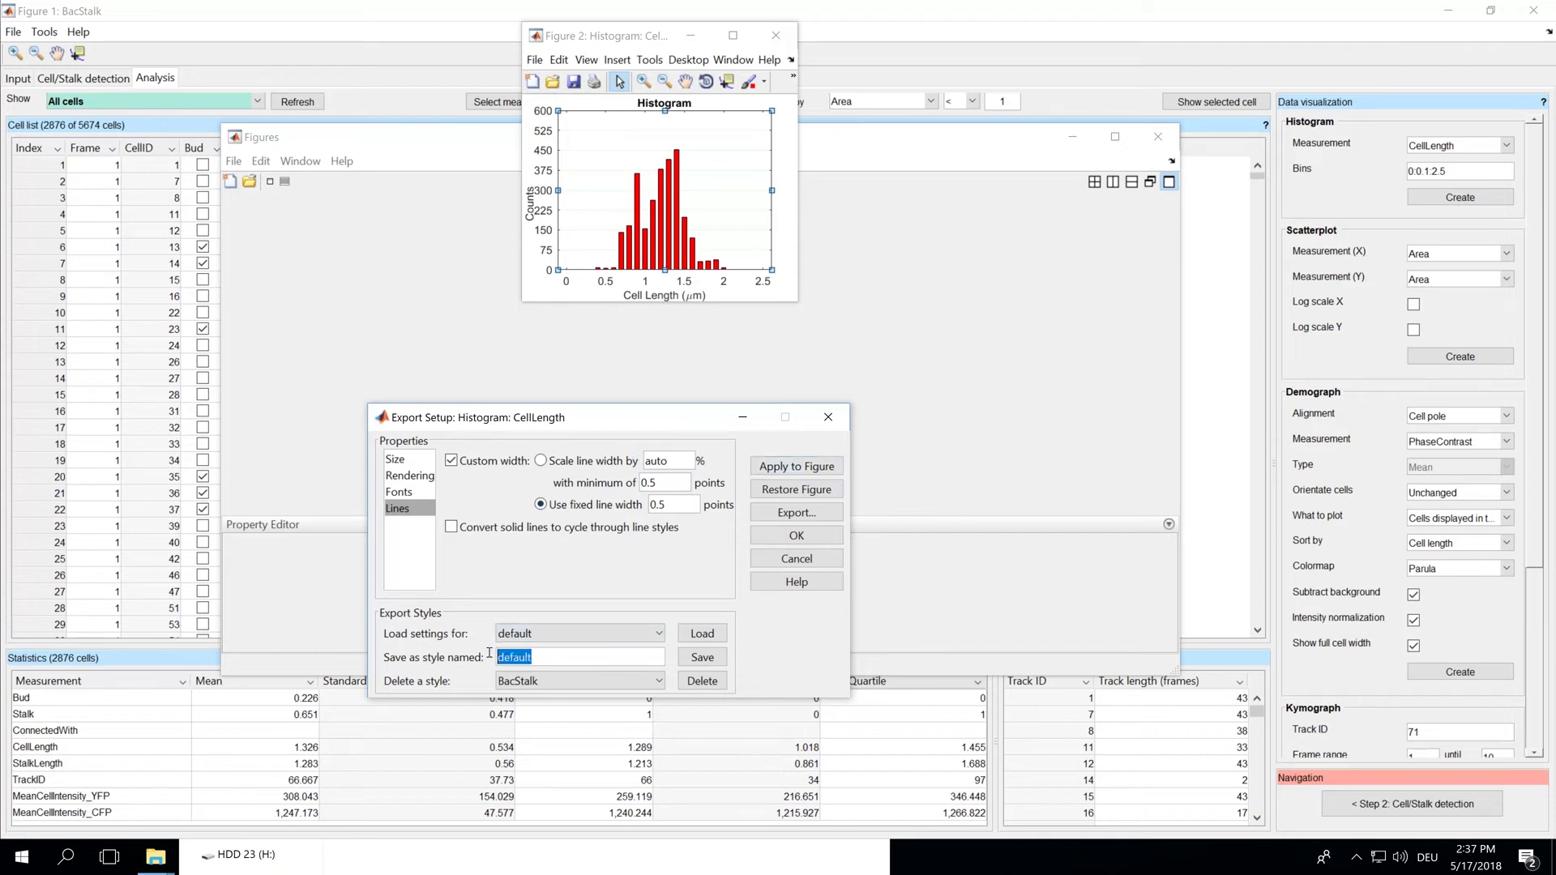
type("BacStalk")
key("Tab")
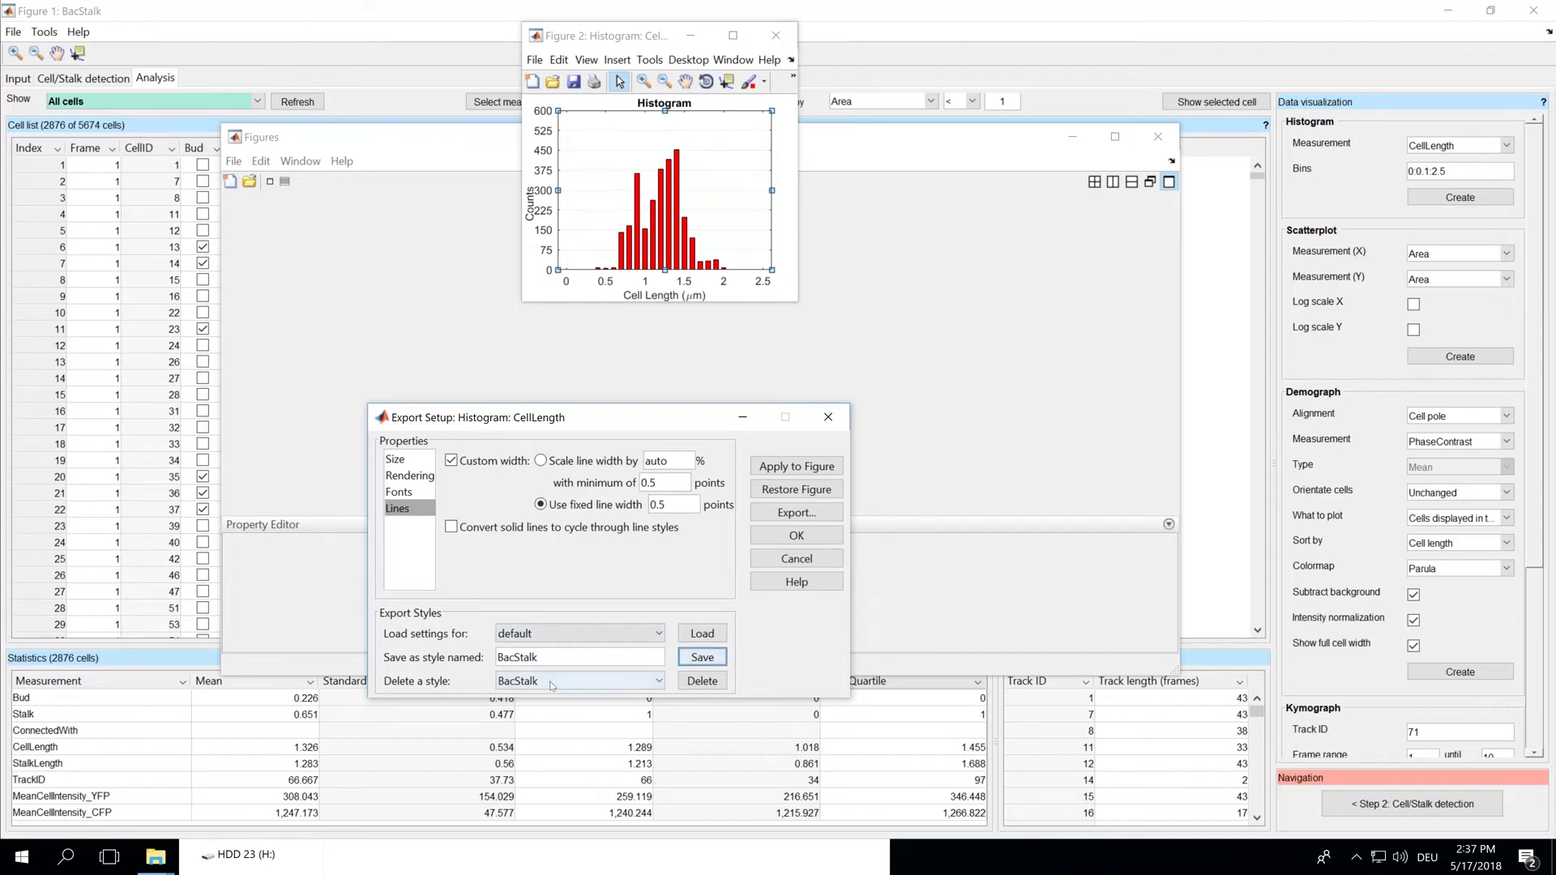
key("space")
Export the histogram as an EPS file named BacStalkhistogram and close the histogram figure
left_click(816, 514)
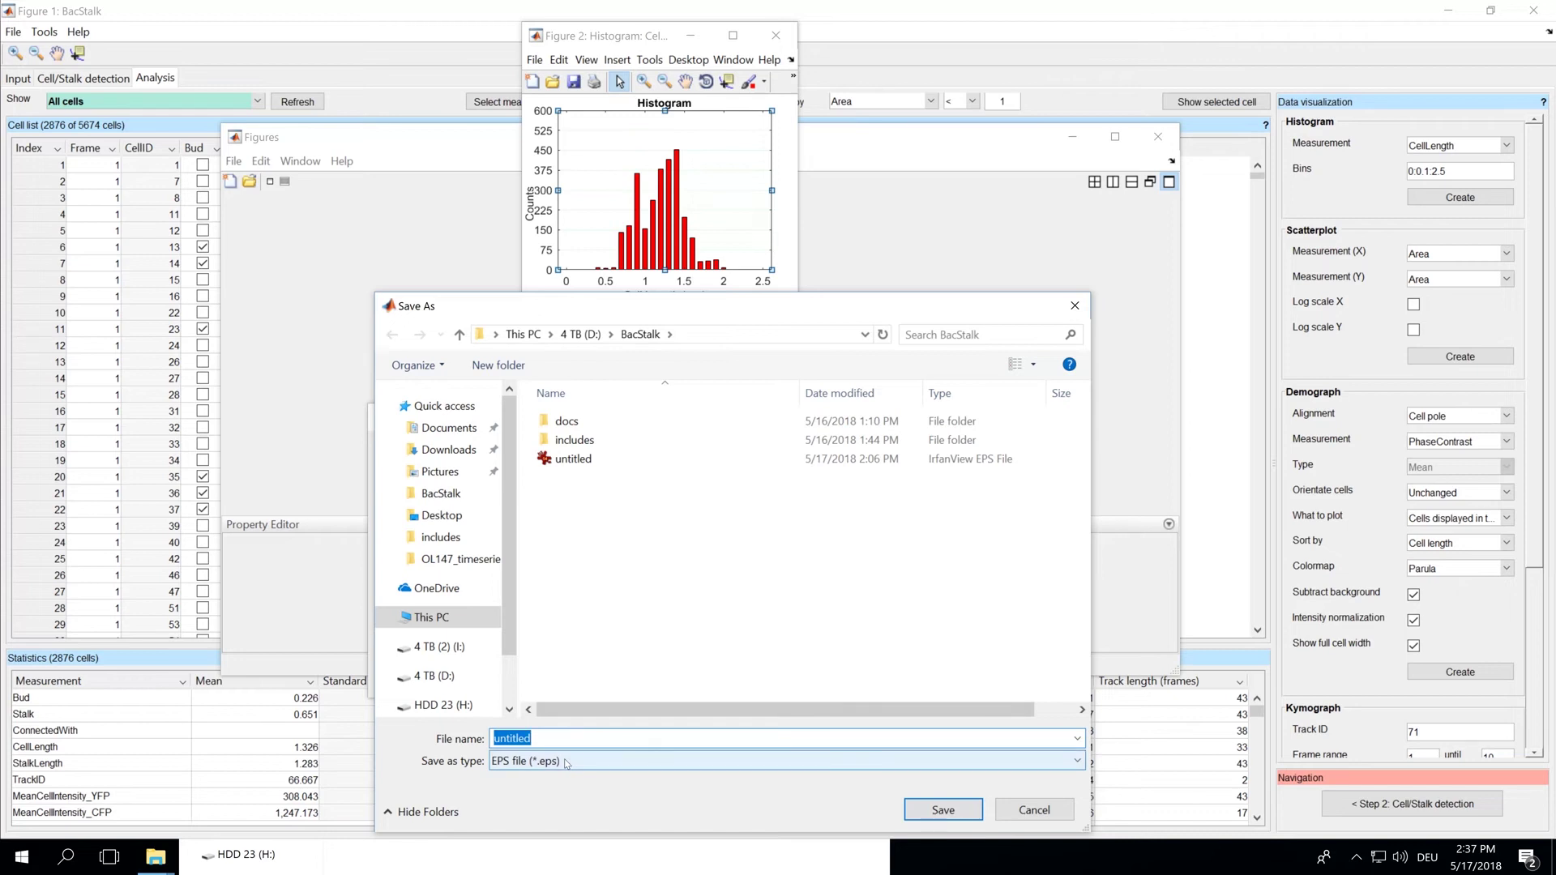
type("BacStalkhistogram")
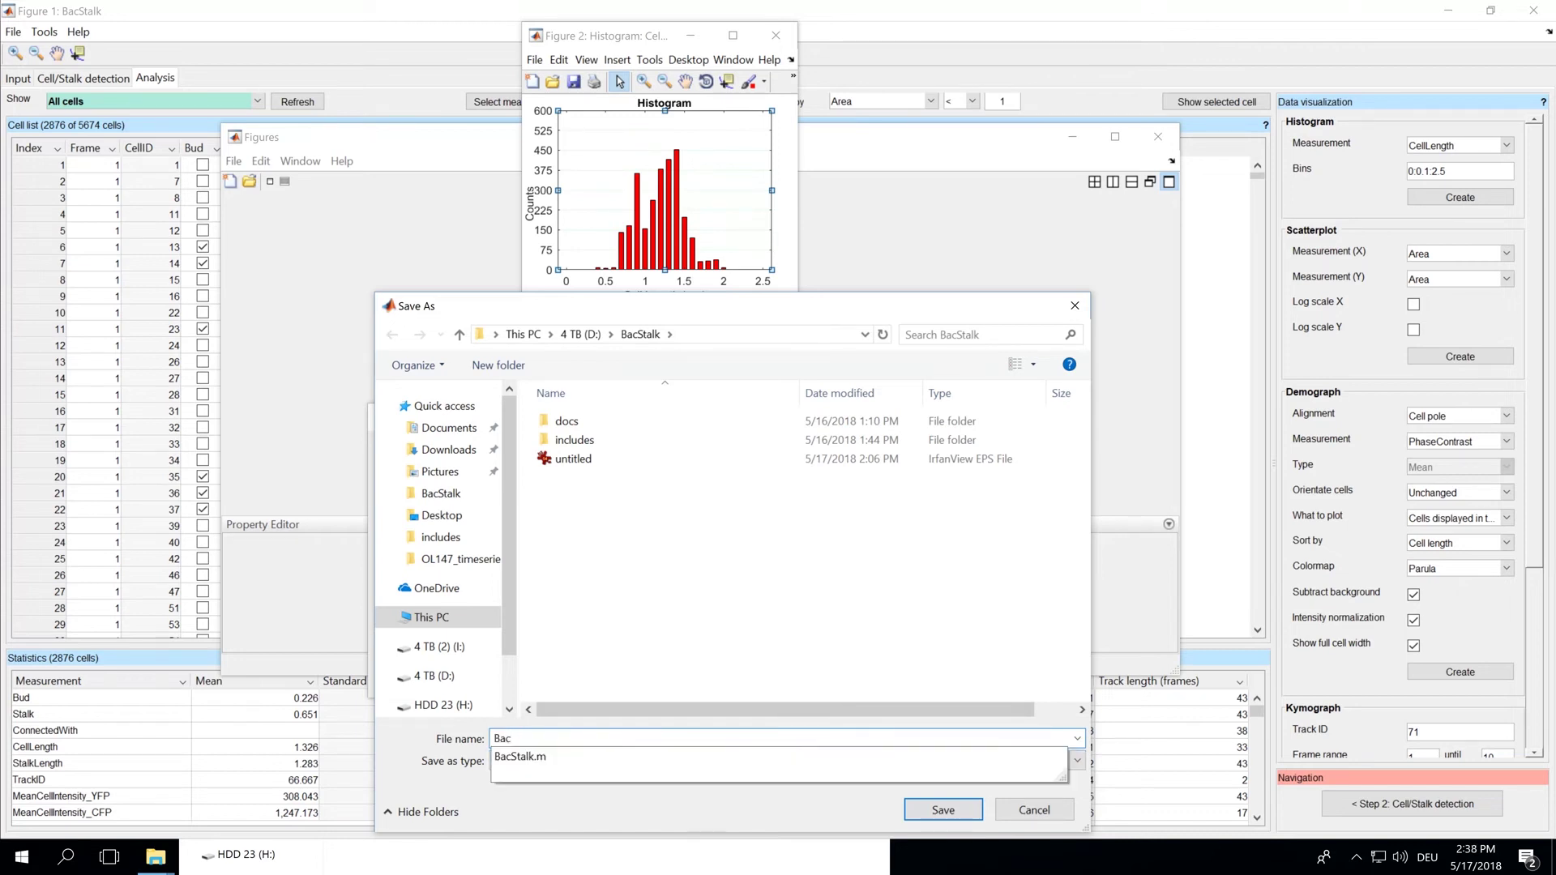
left_click(942, 810)
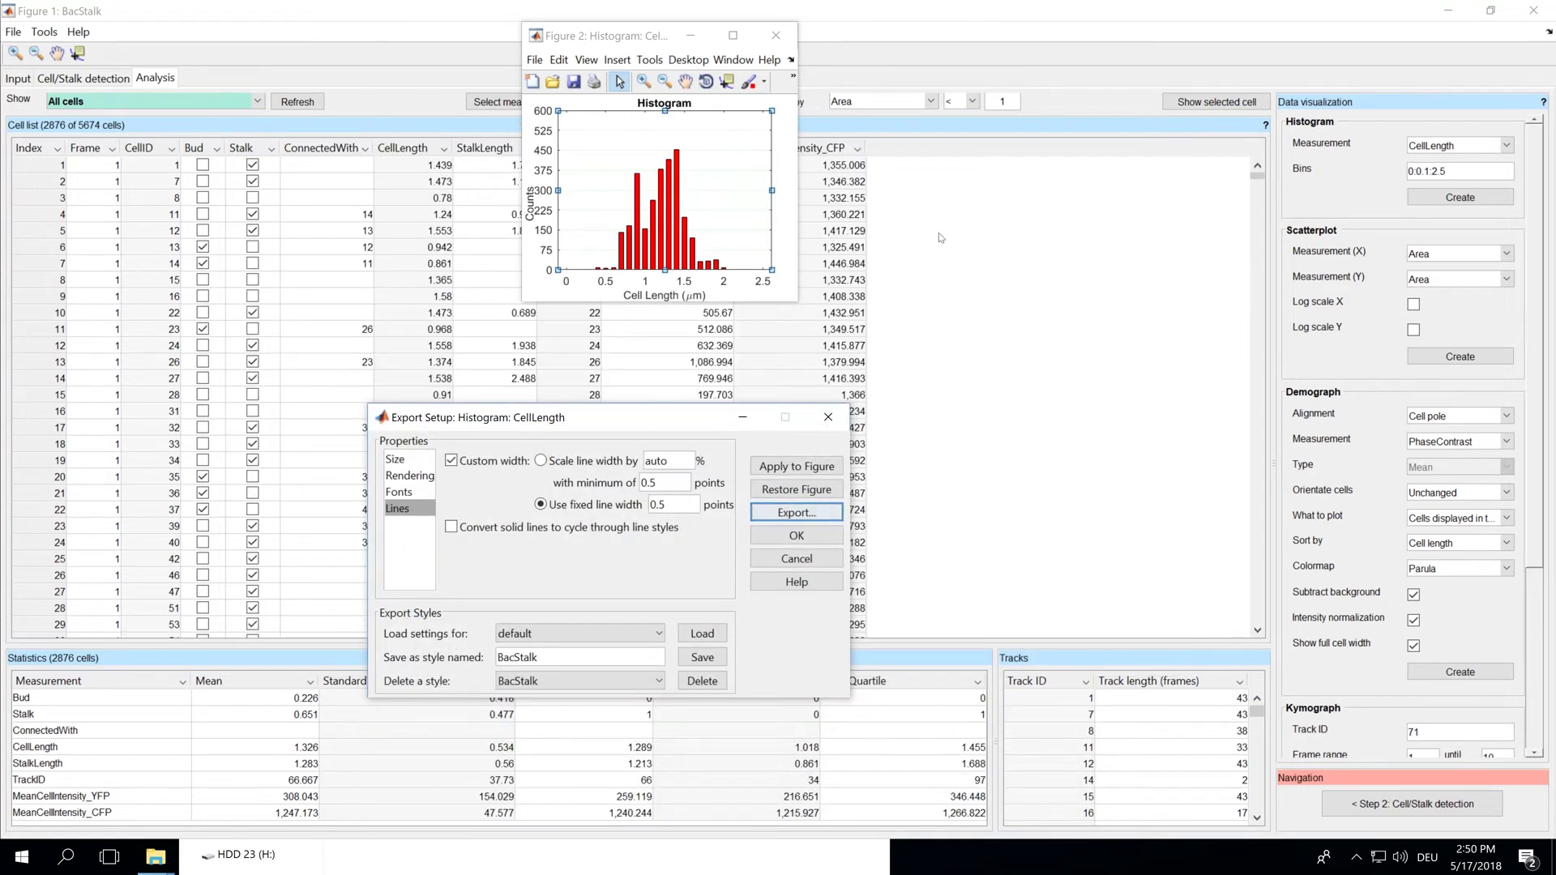
left_click(776, 36)
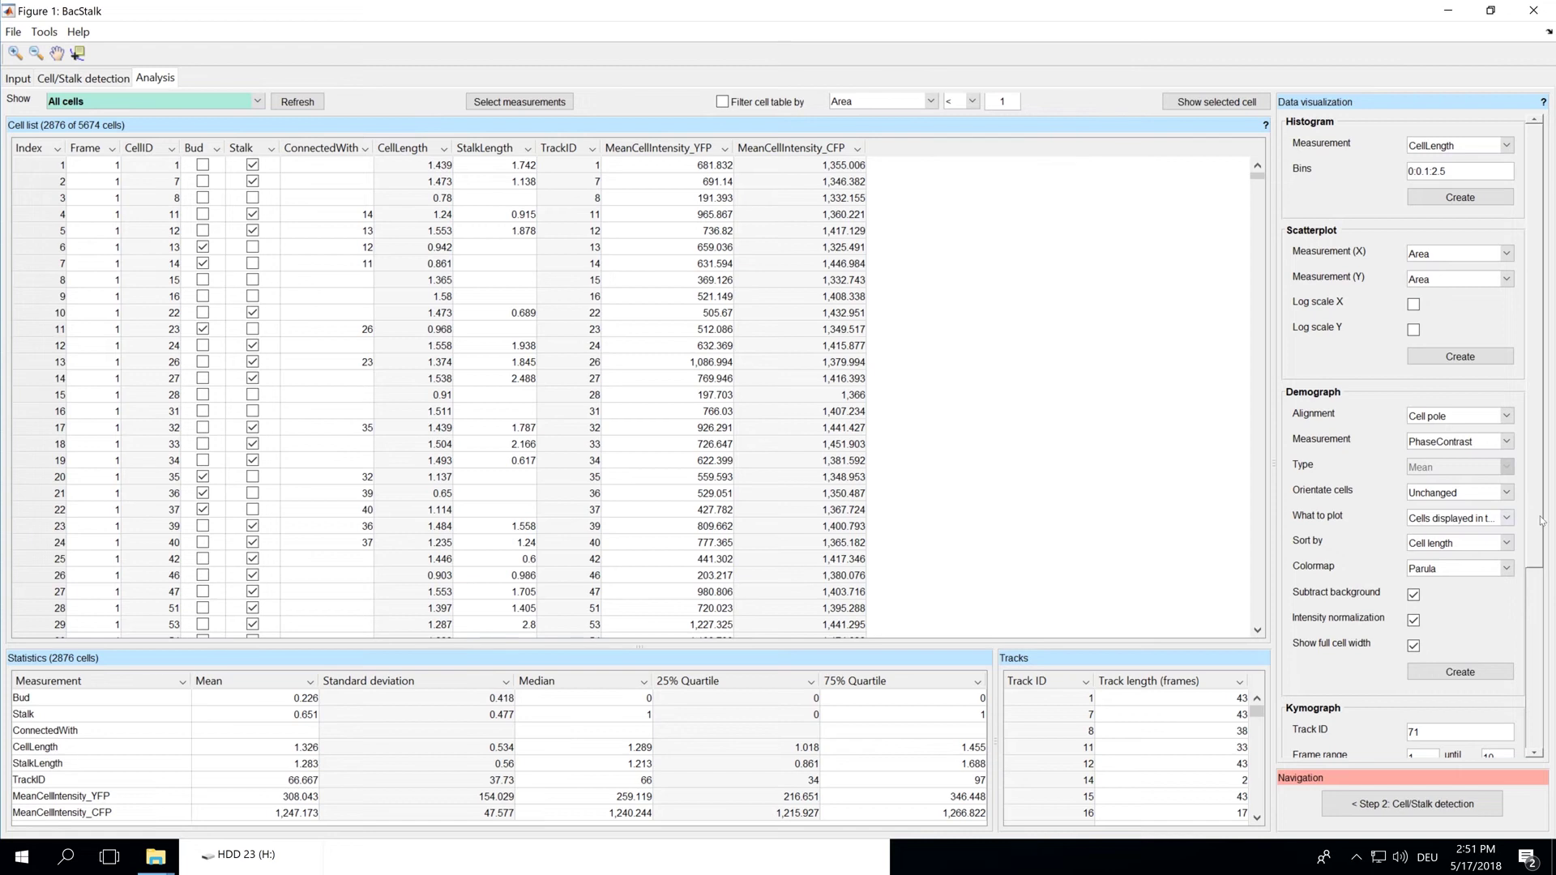
Create a YFP kymograph for track ID 71 covering frames 1 to 10
left_click_drag(1534, 522, 1540, 695)
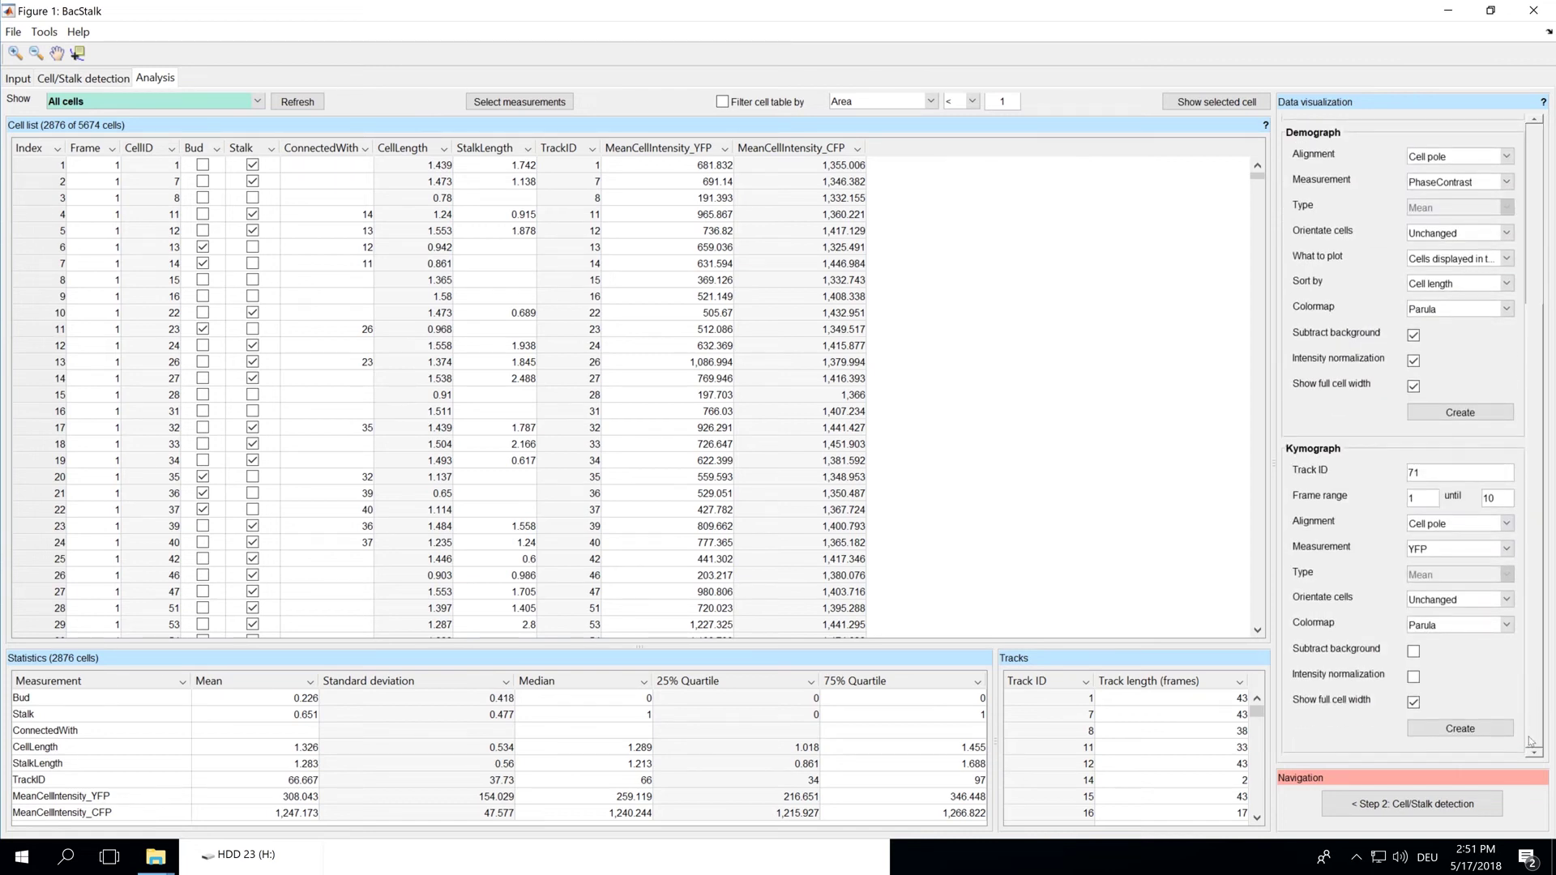
left_click(1459, 728)
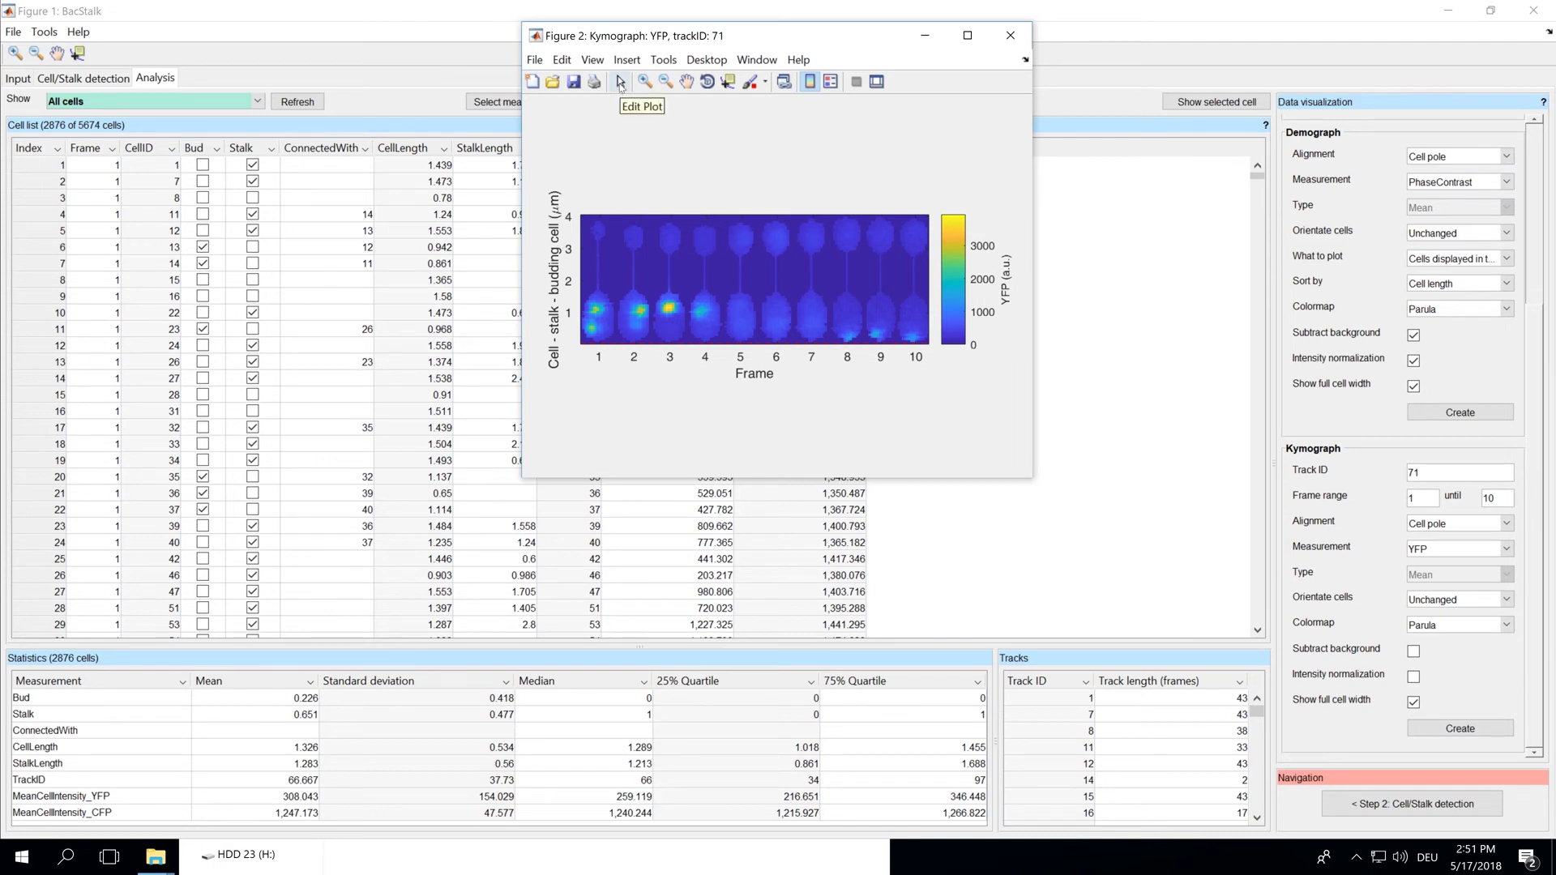
Apply the standard autumn colormap to the kymograph in the Colormap Editor
left_click(562, 60)
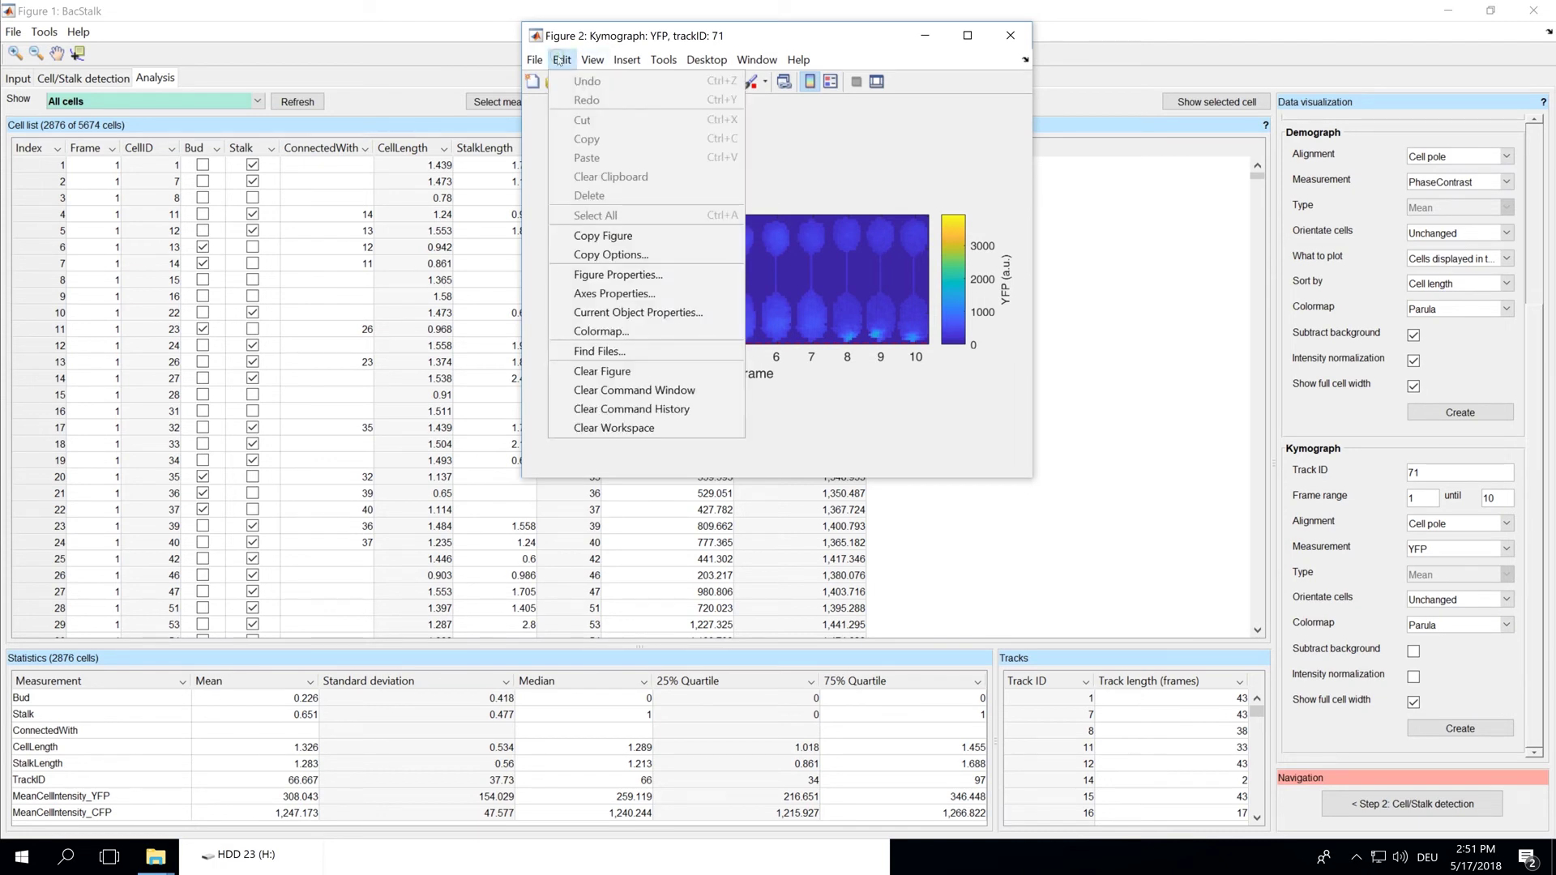
left_click(610, 332)
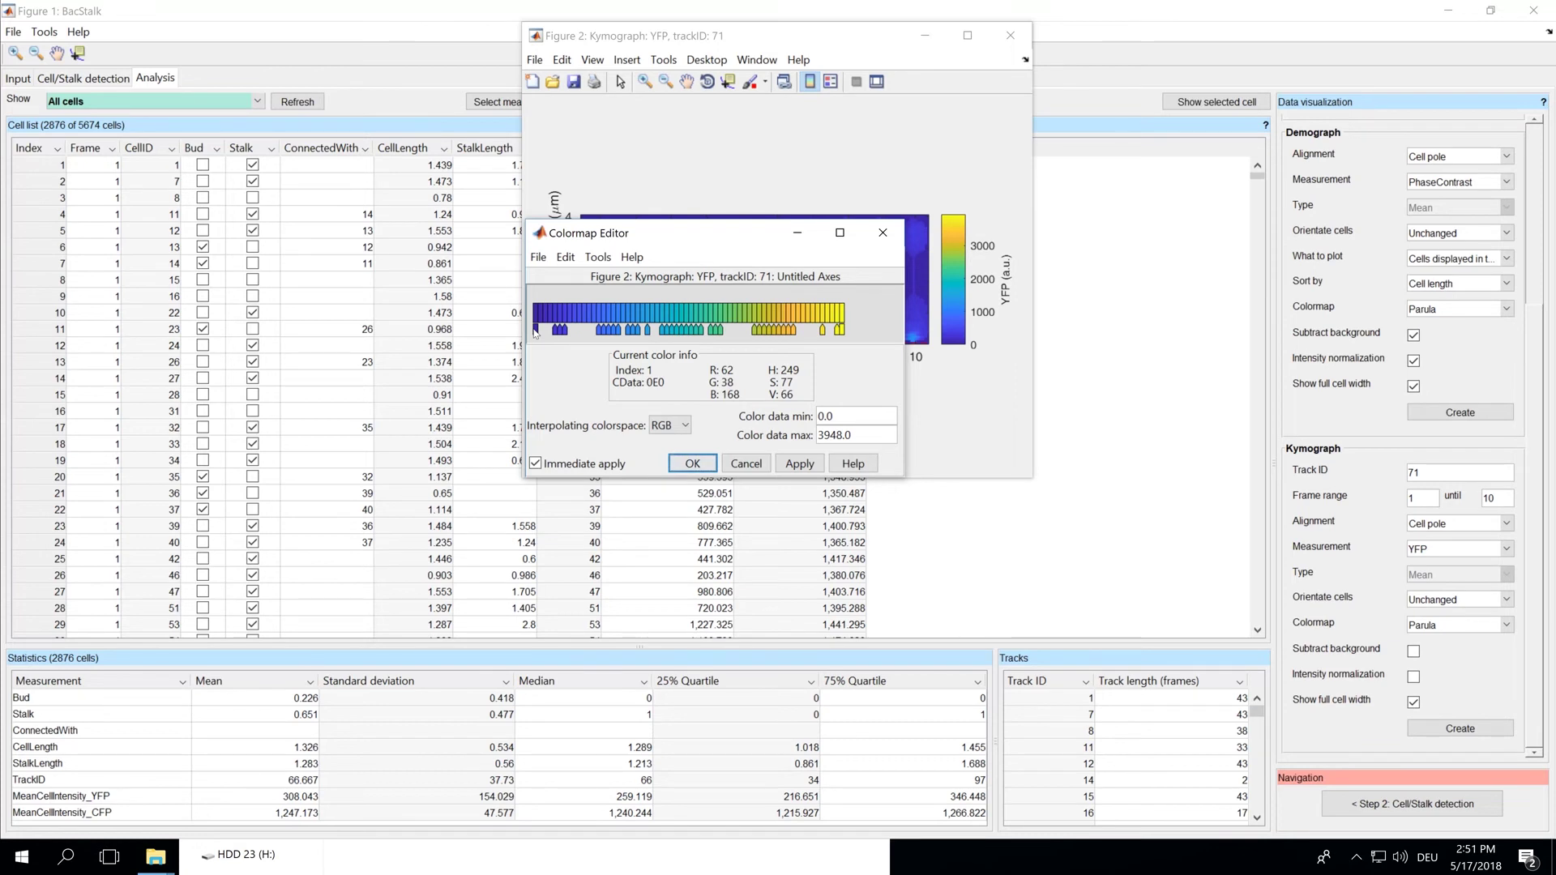
left_click(596, 258)
mouse_move(607, 280)
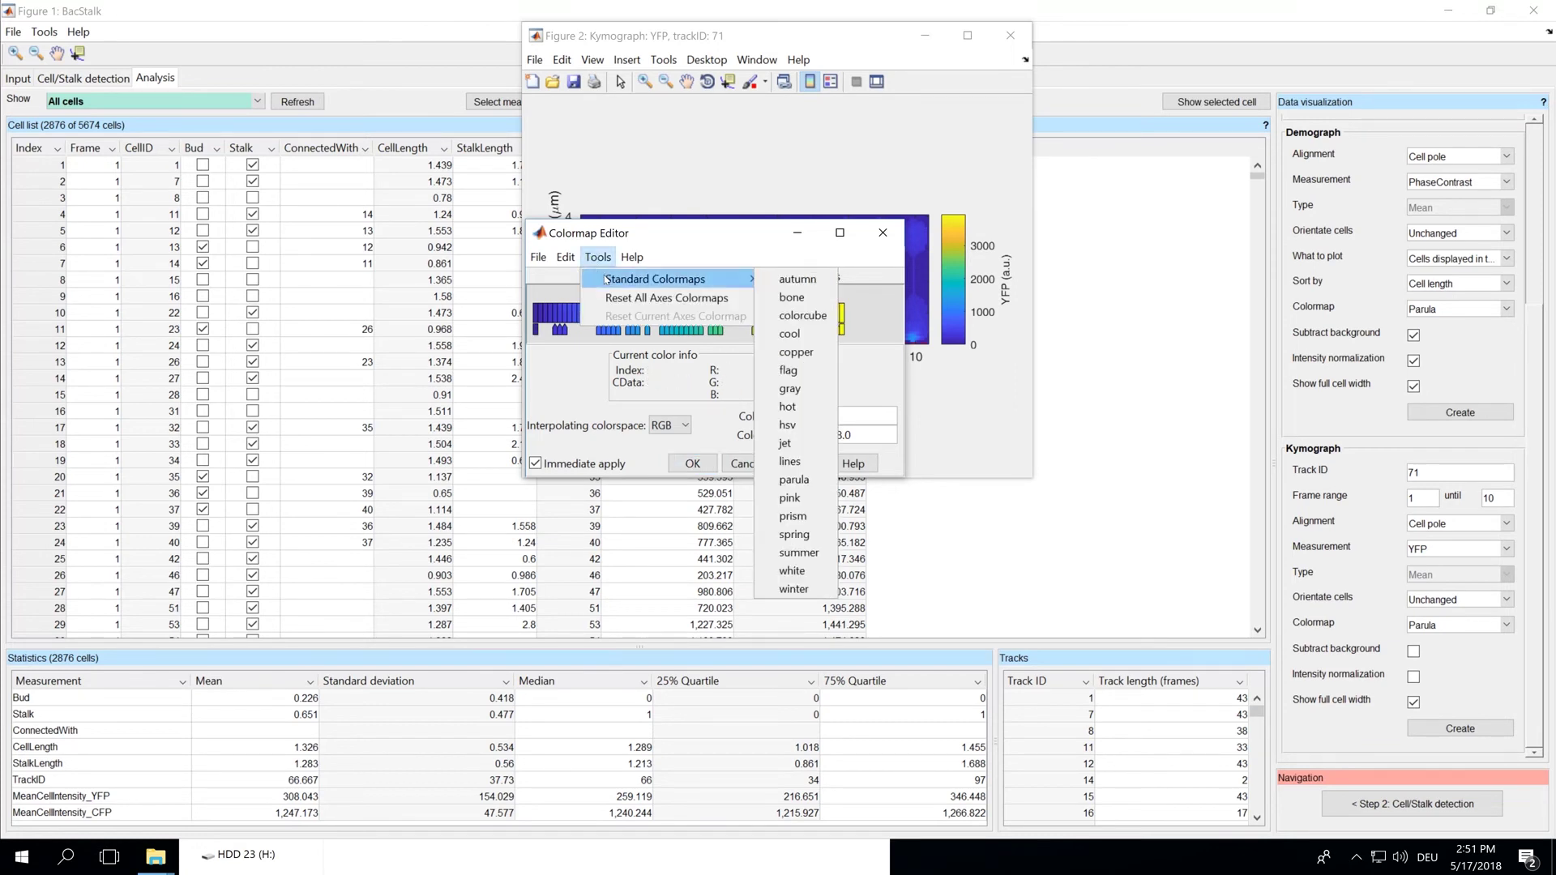
left_click(780, 280)
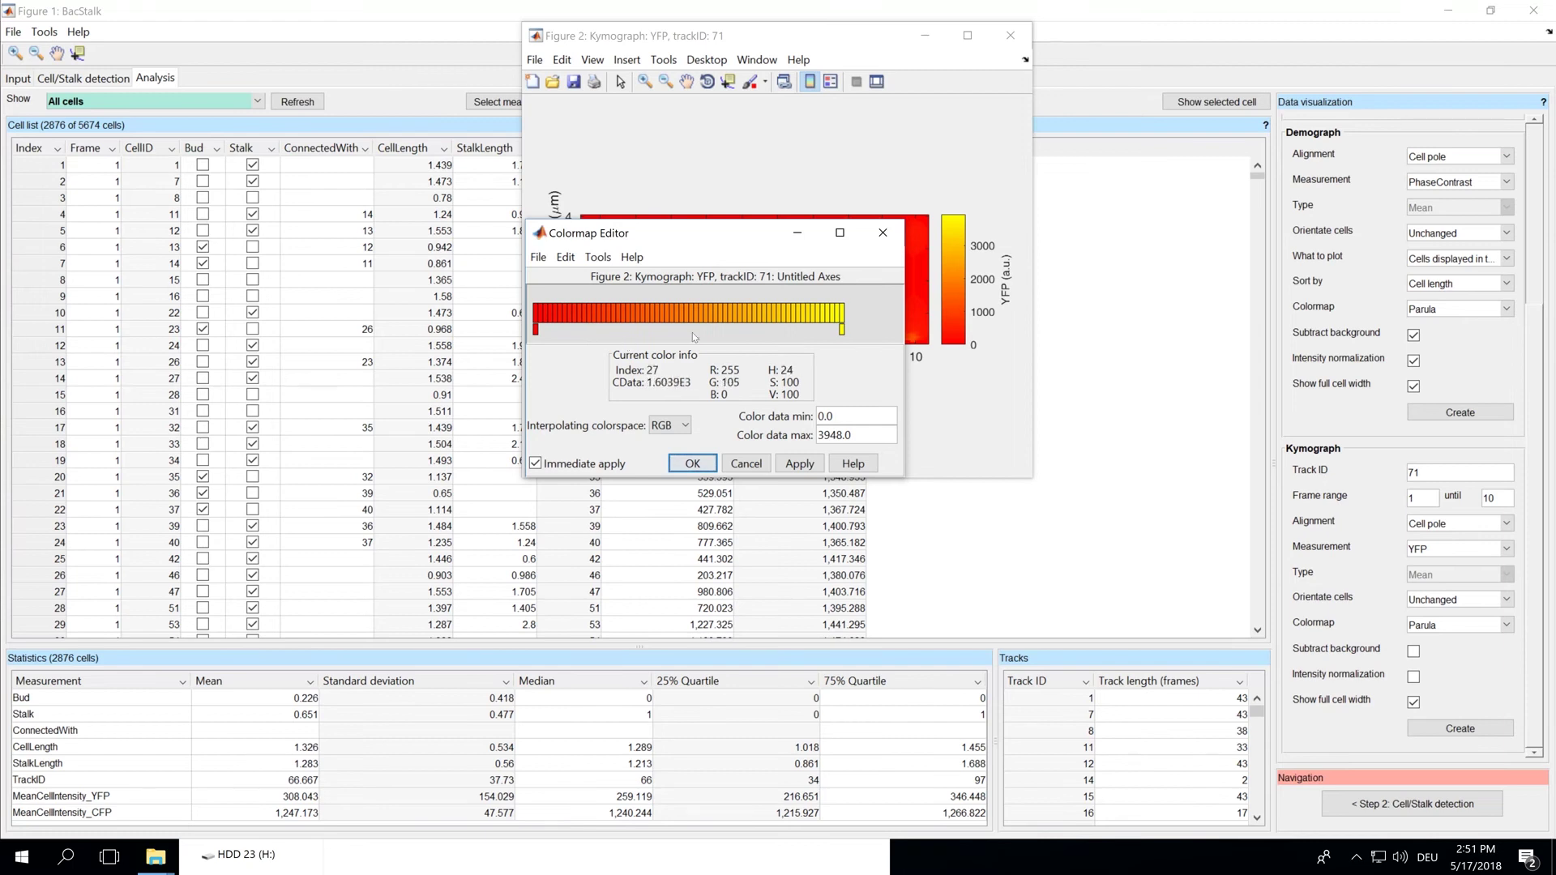
Add a color marker at the middle of the colormap, index 33, and set its color to green
left_click_drag(719, 242, 718, 451)
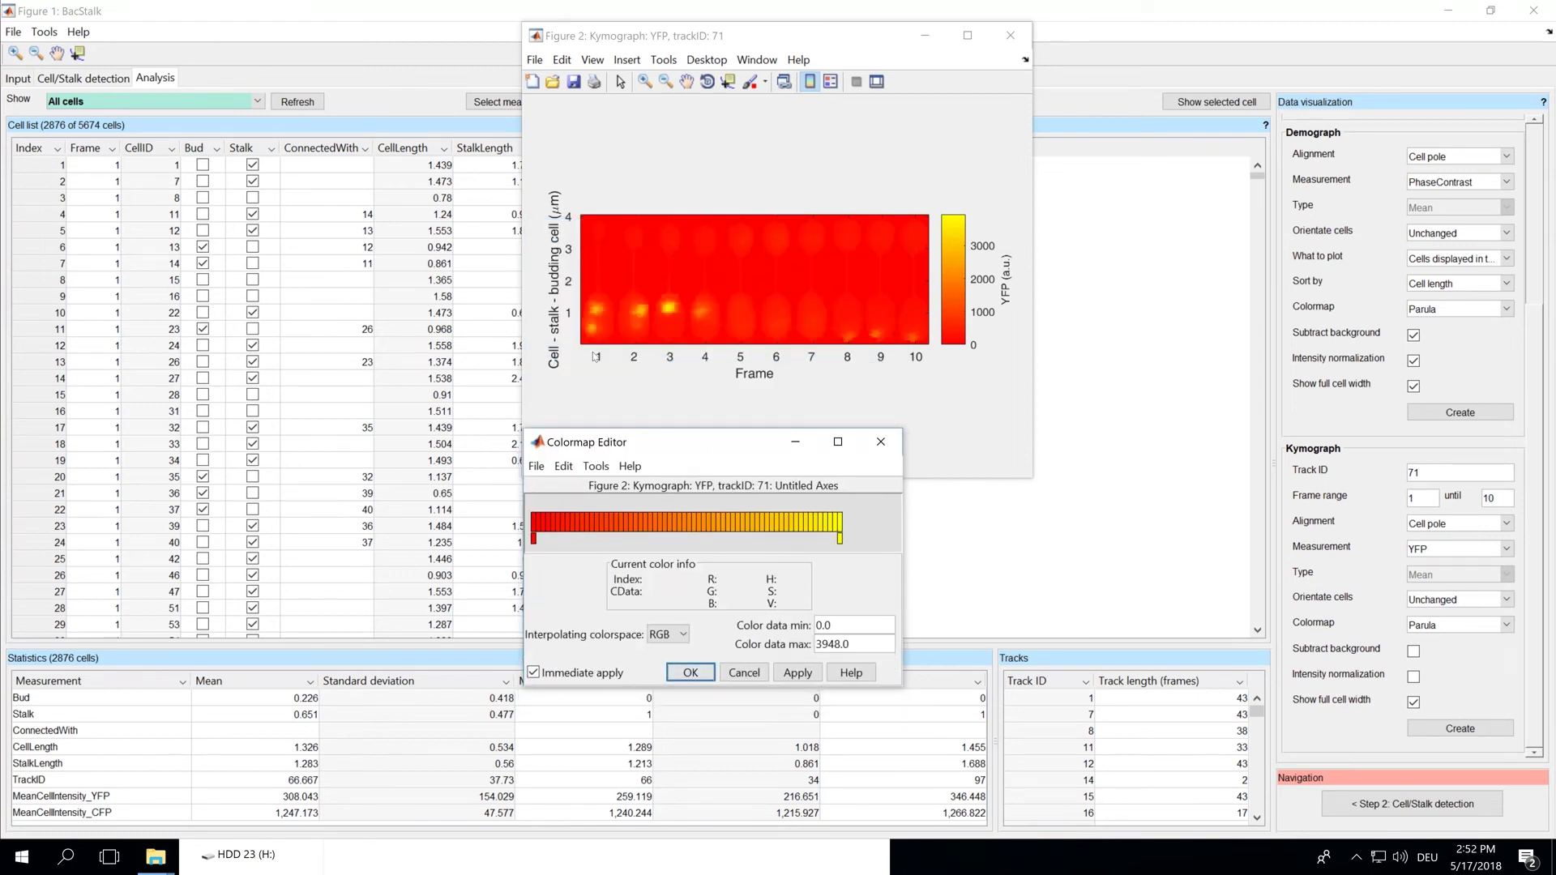
left_click(689, 539)
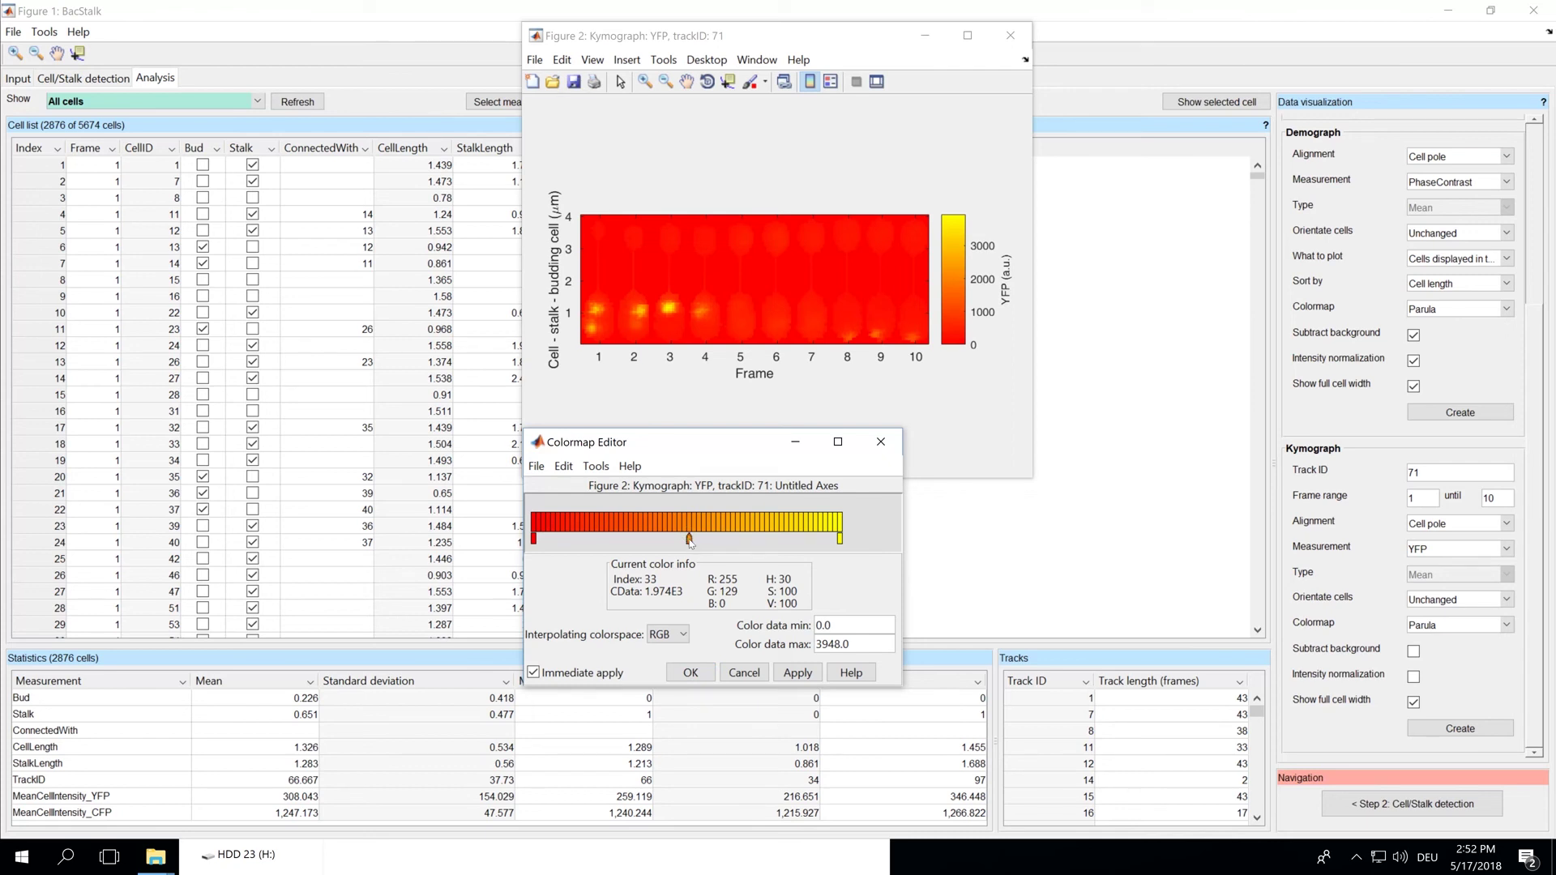
double_click(689, 540)
left_click(631, 574)
left_click(673, 707)
Set the colormap's first marker to white, with a red marker directly beside it
double_click(536, 539)
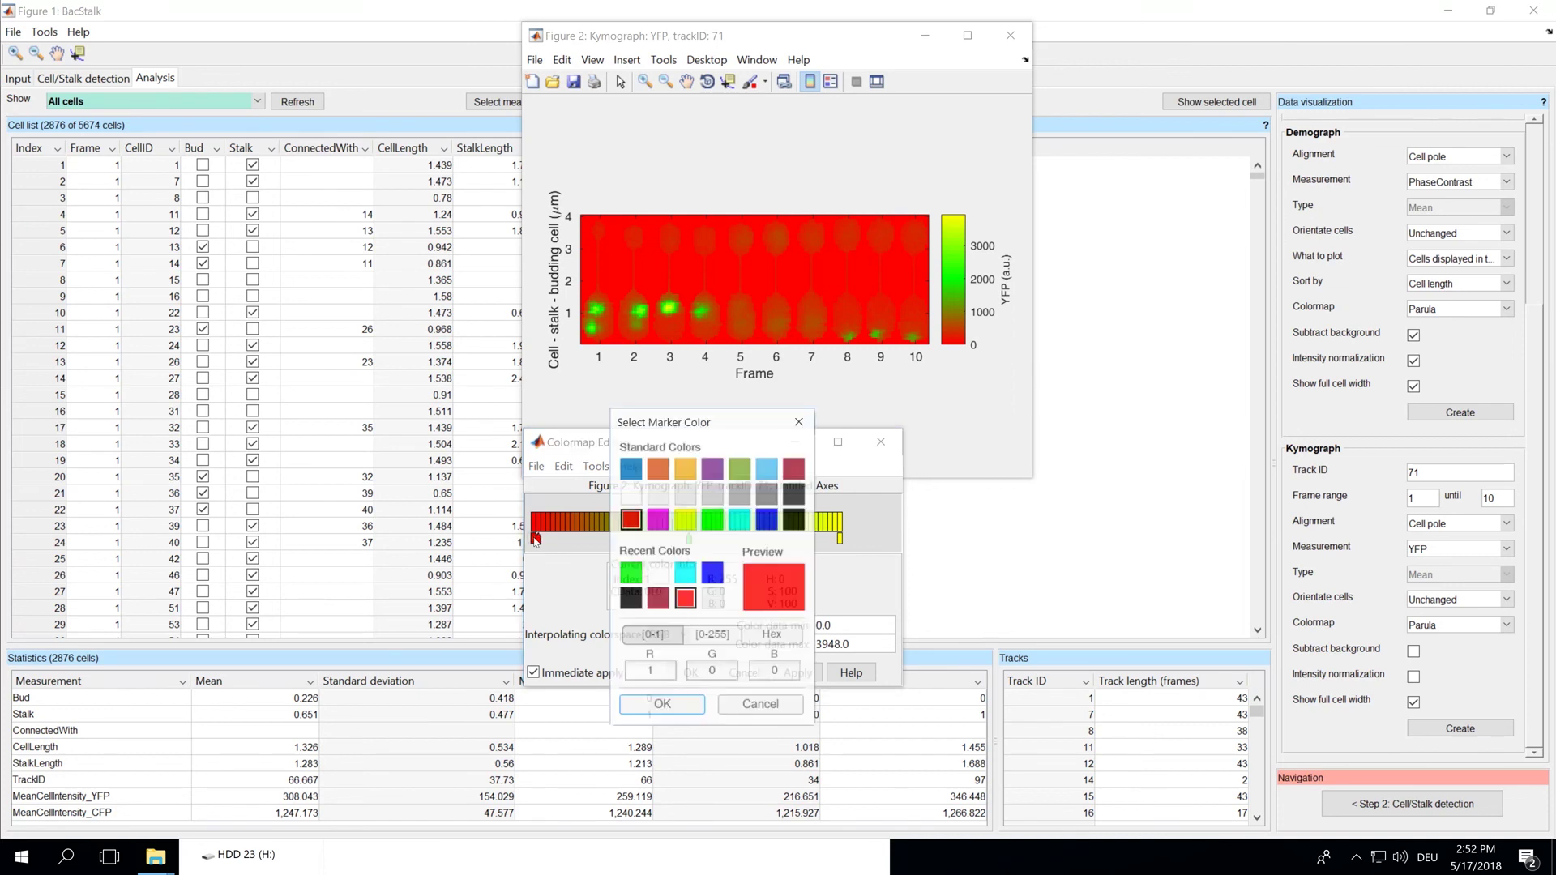
left_click(636, 497)
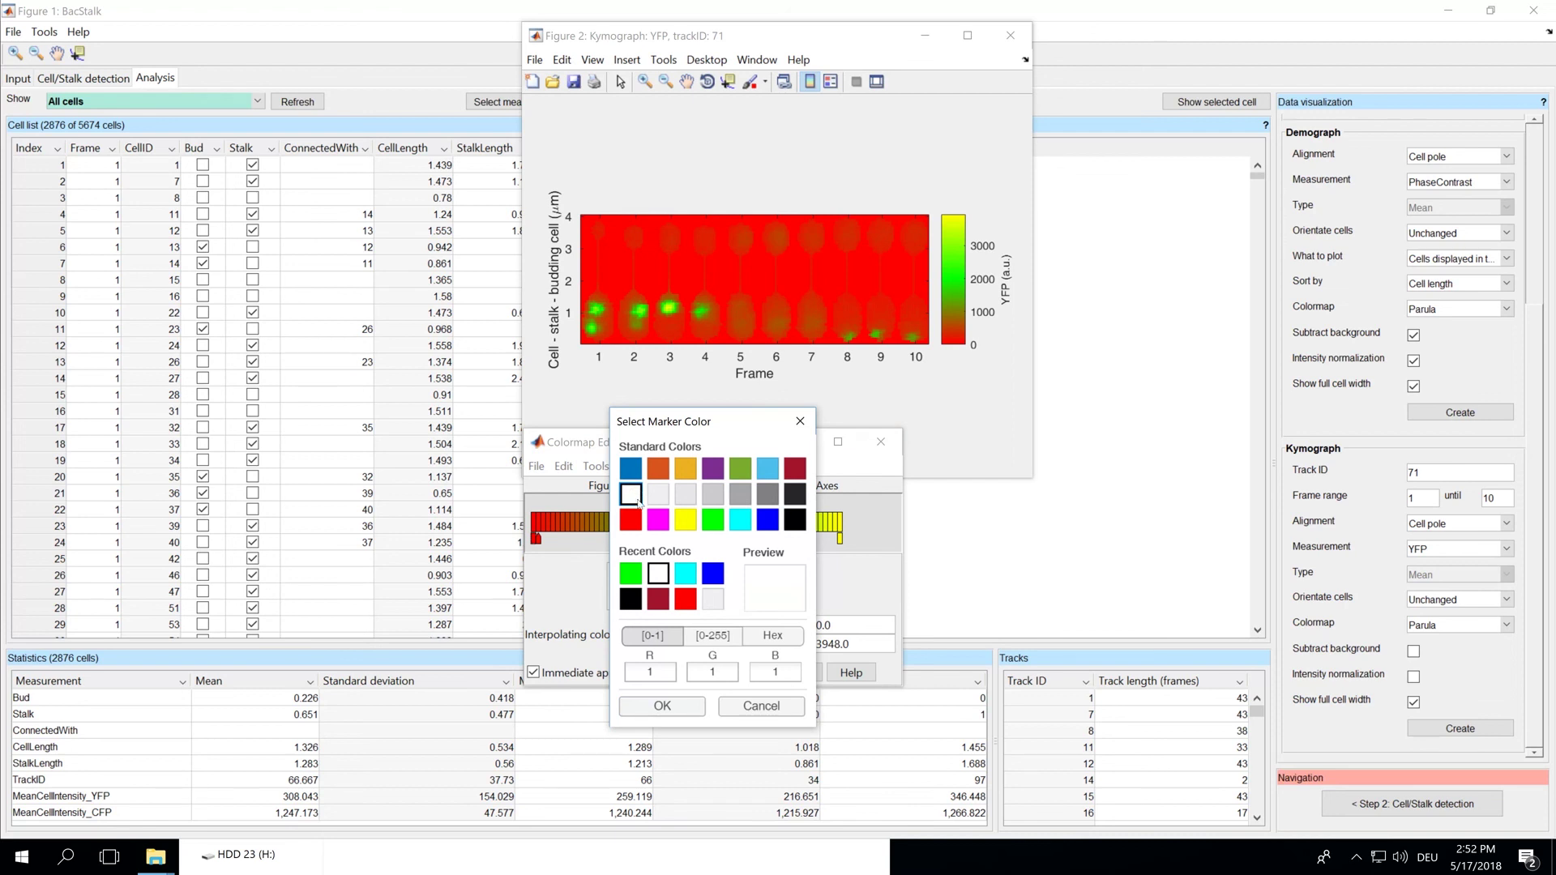
left_click(659, 707)
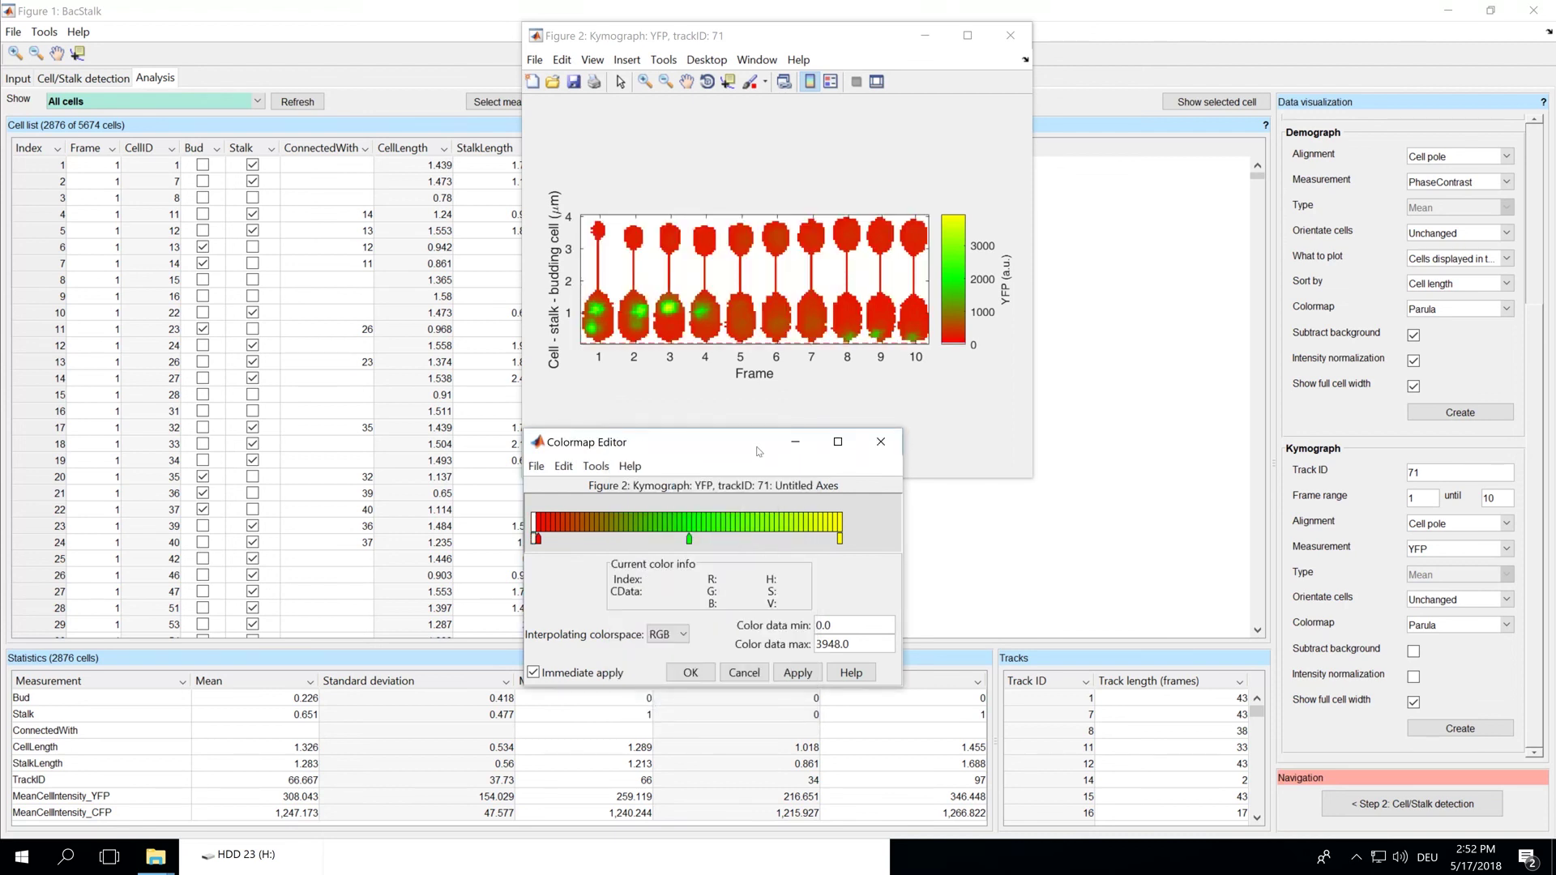